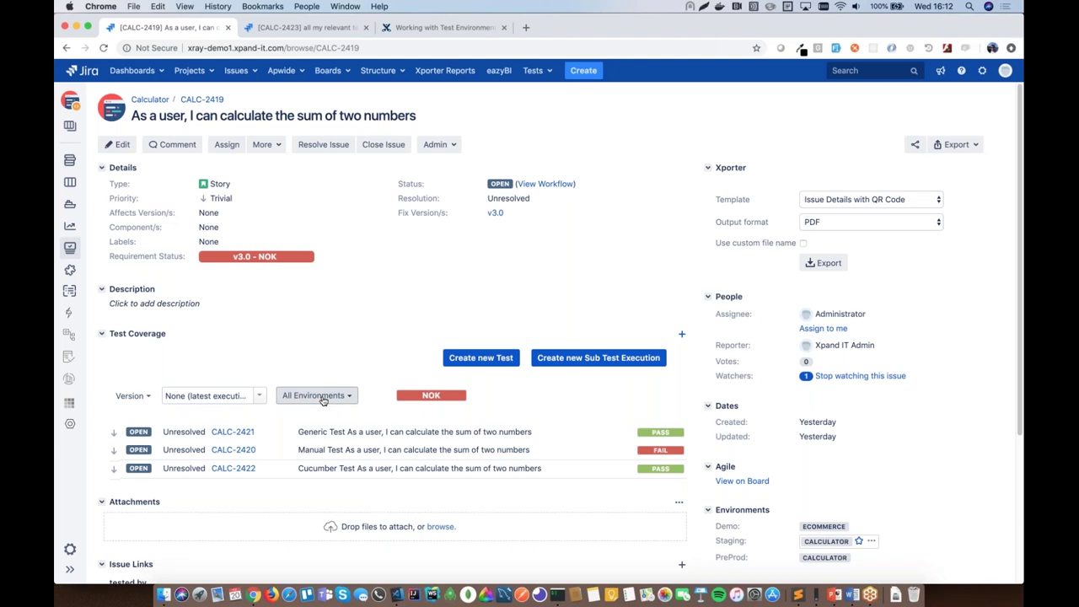
# Step: Check the story's test coverage for Calculator_Staging and Calculator_PreProd, and return the environment filter to All Environments
pyautogui.click(324, 395)
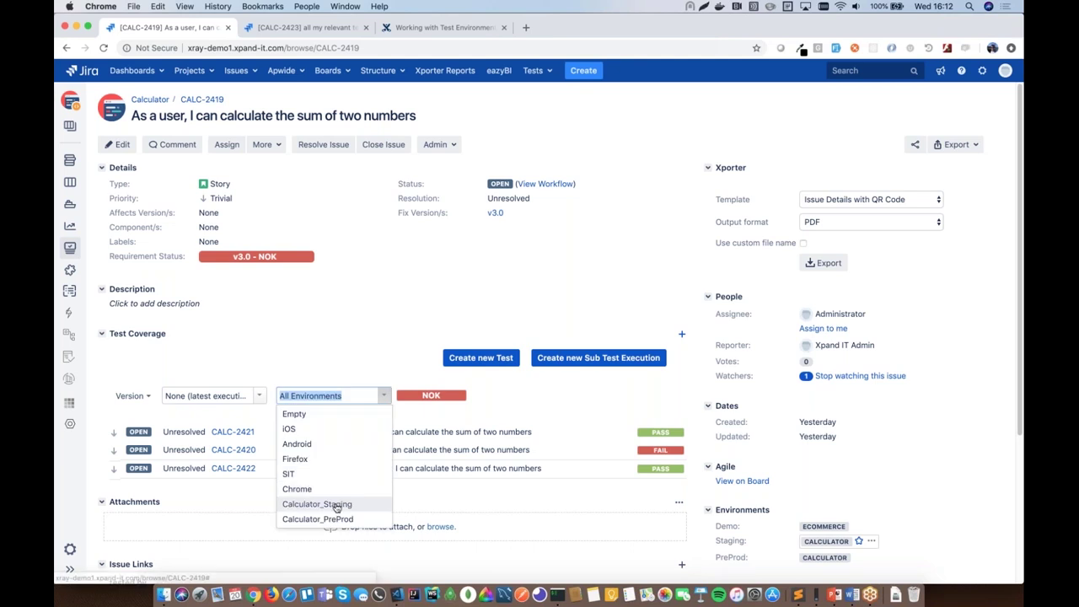
pyautogui.click(335, 505)
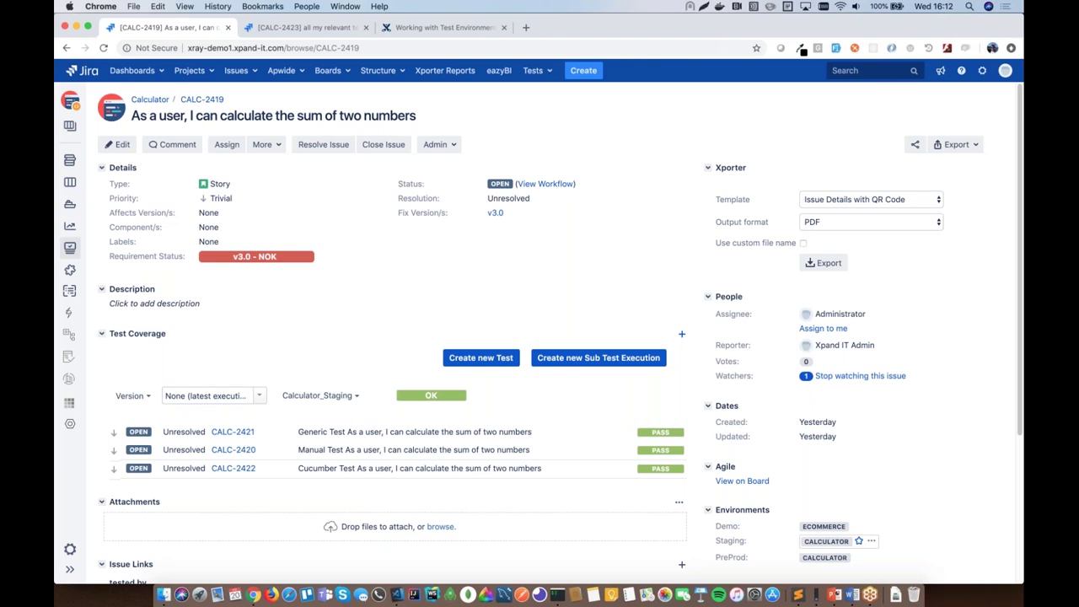
pyautogui.click(319, 395)
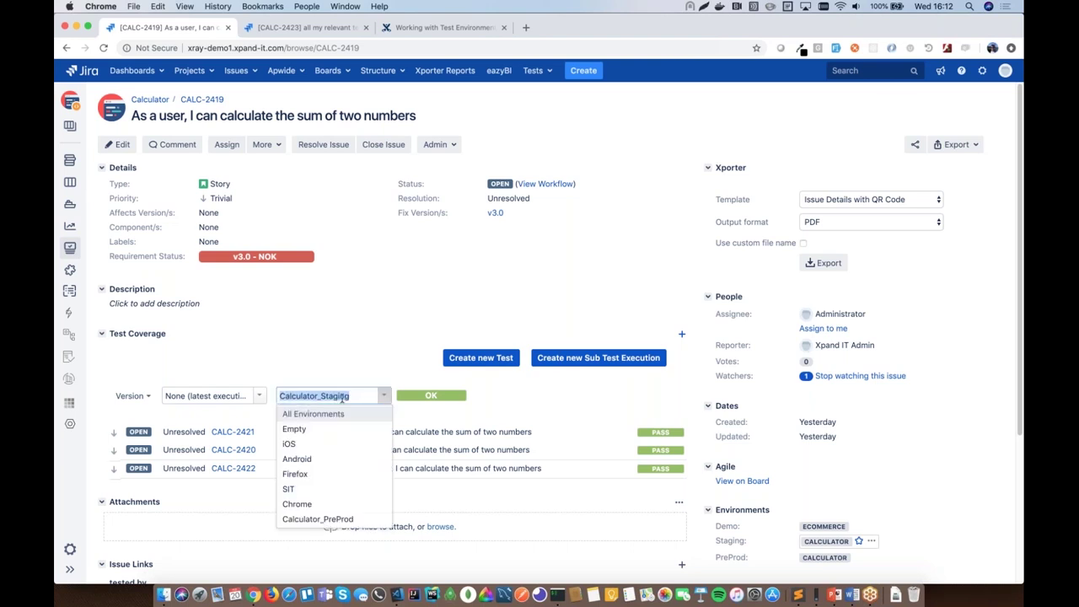
pyautogui.click(318, 520)
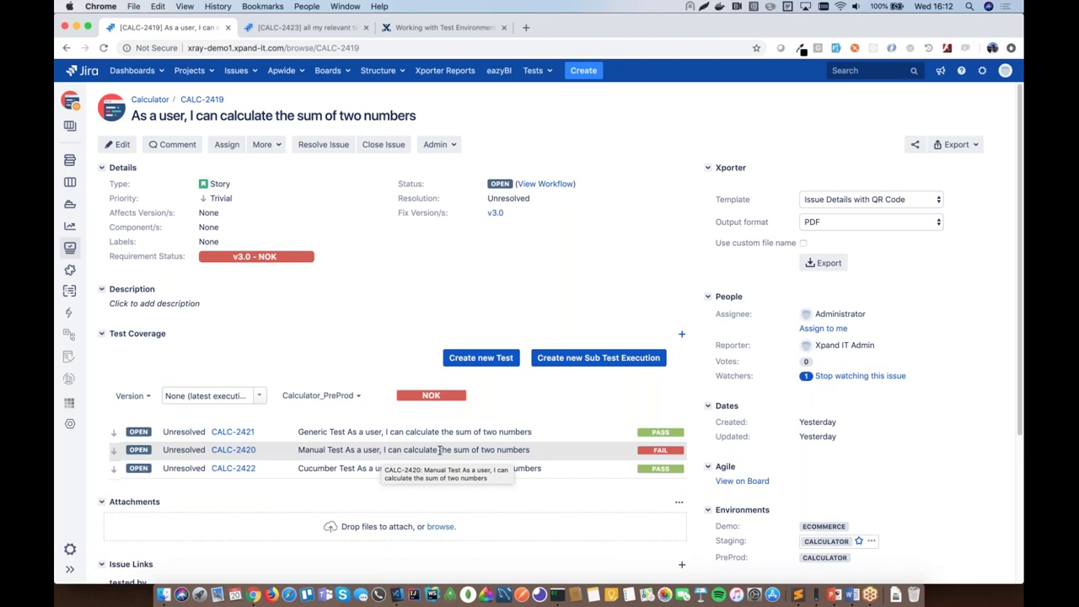
pyautogui.click(338, 399)
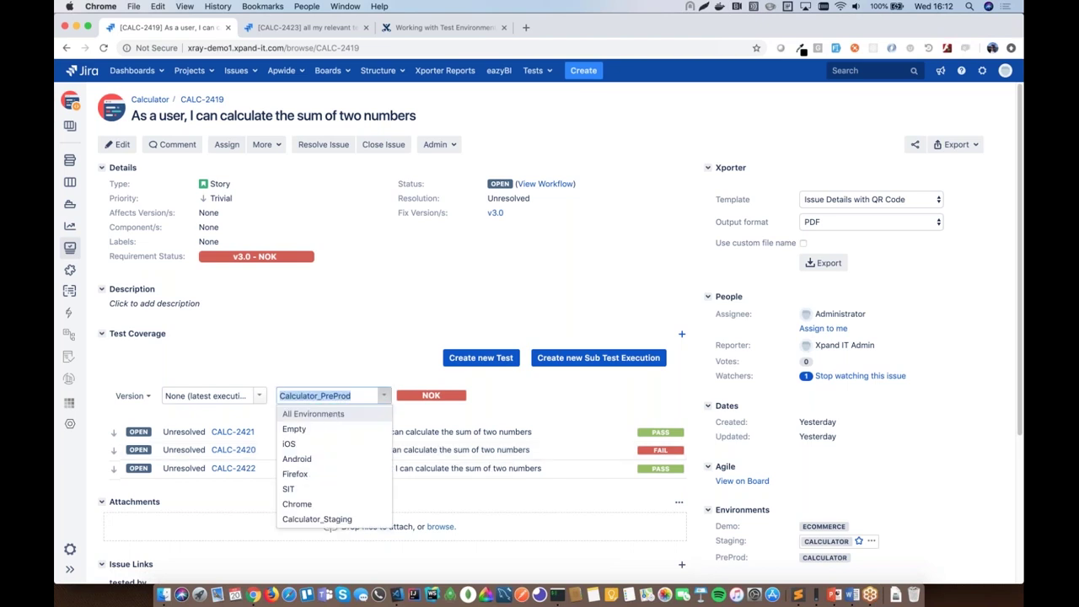
pyautogui.click(331, 416)
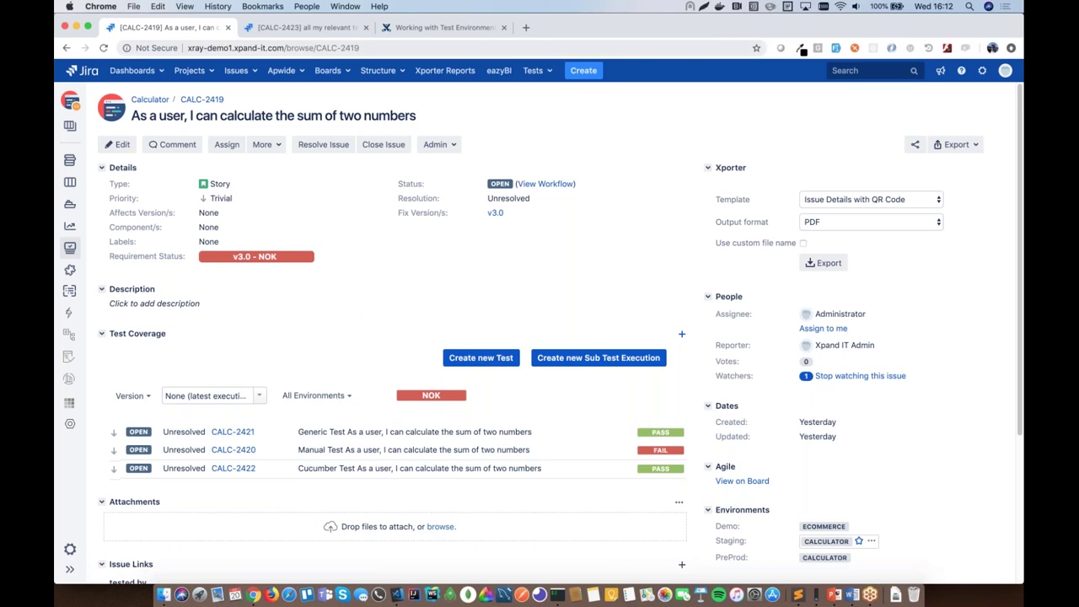
# Step: Review the overall execution status, tests and test executions of the test plan "all my relevant tests for v3.0"
pyautogui.click(301, 28)
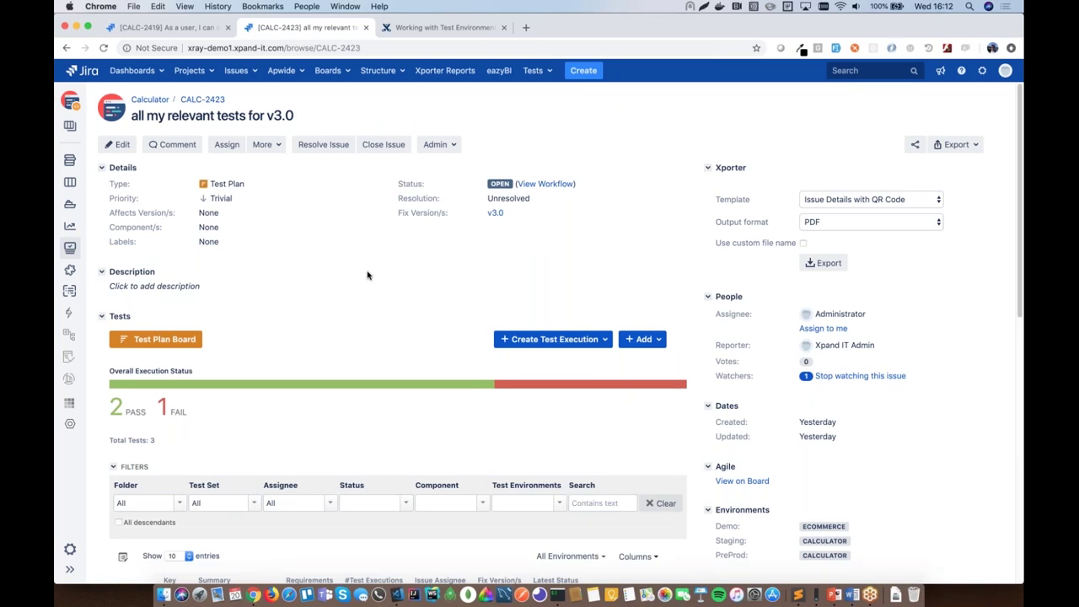
pyautogui.scroll(-5, 368, 274)
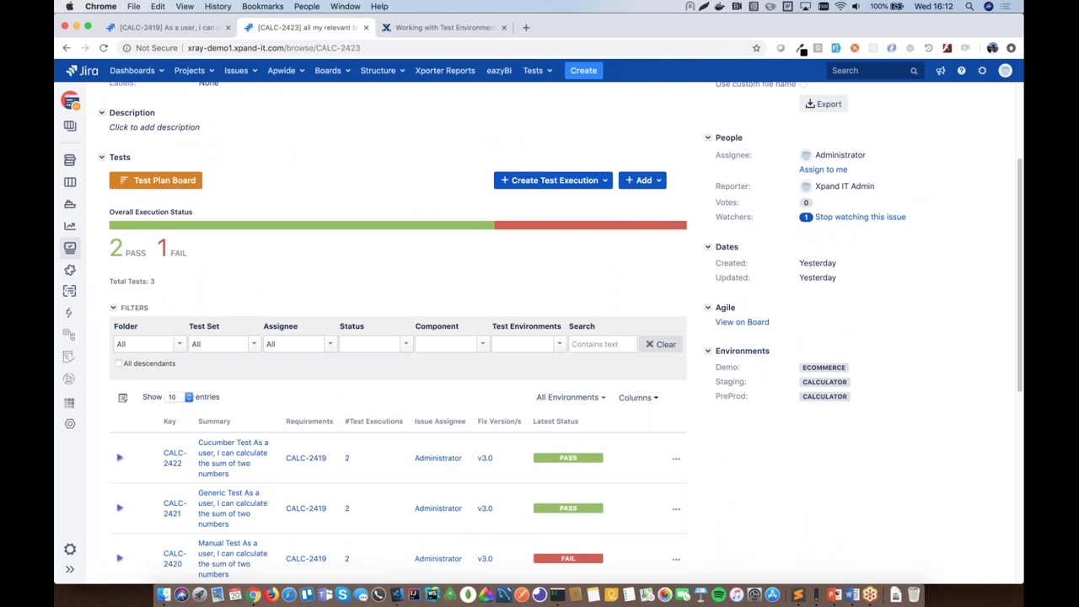
pyautogui.scroll(-2, 301, 326)
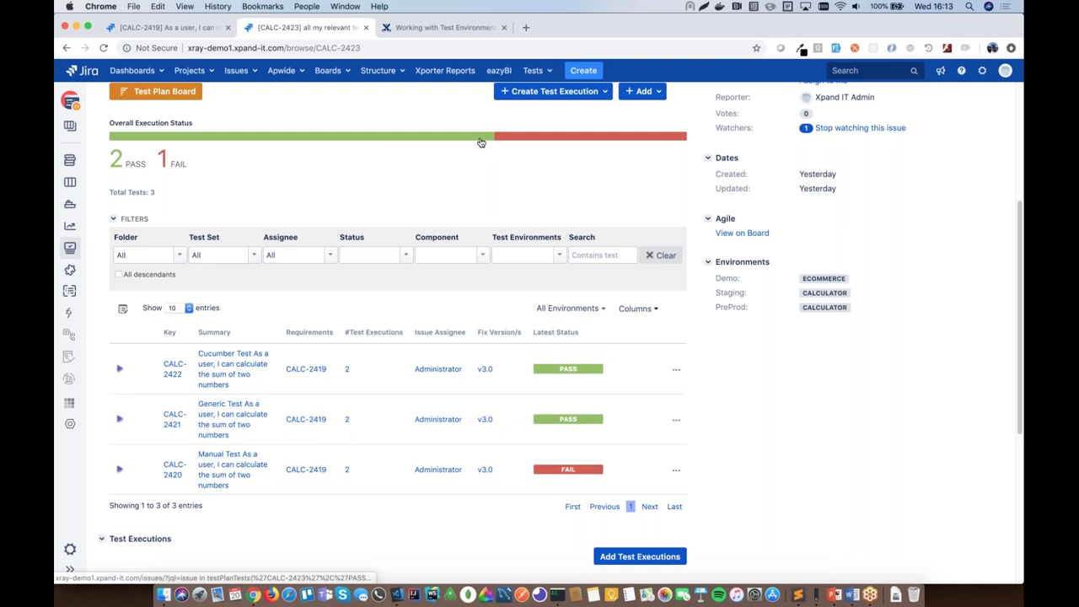
pyautogui.moveTo(480, 142)
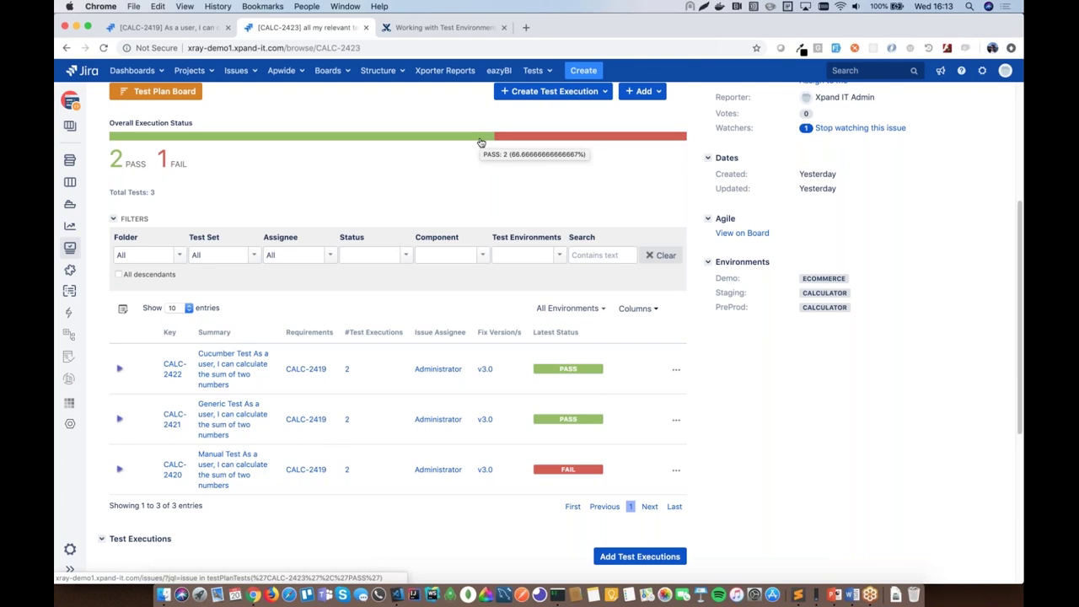
pyautogui.scroll(-4, 480, 142)
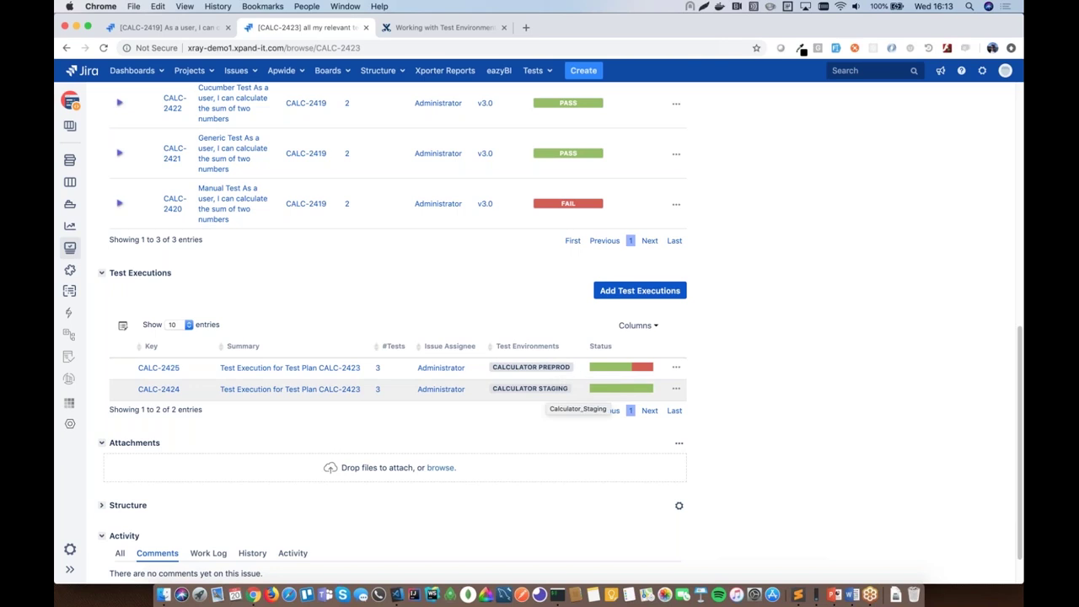
# Step: Expand the manual test CALC-2420 in the test plan and check its execution status per environment
pyautogui.scroll(3, 122, 308)
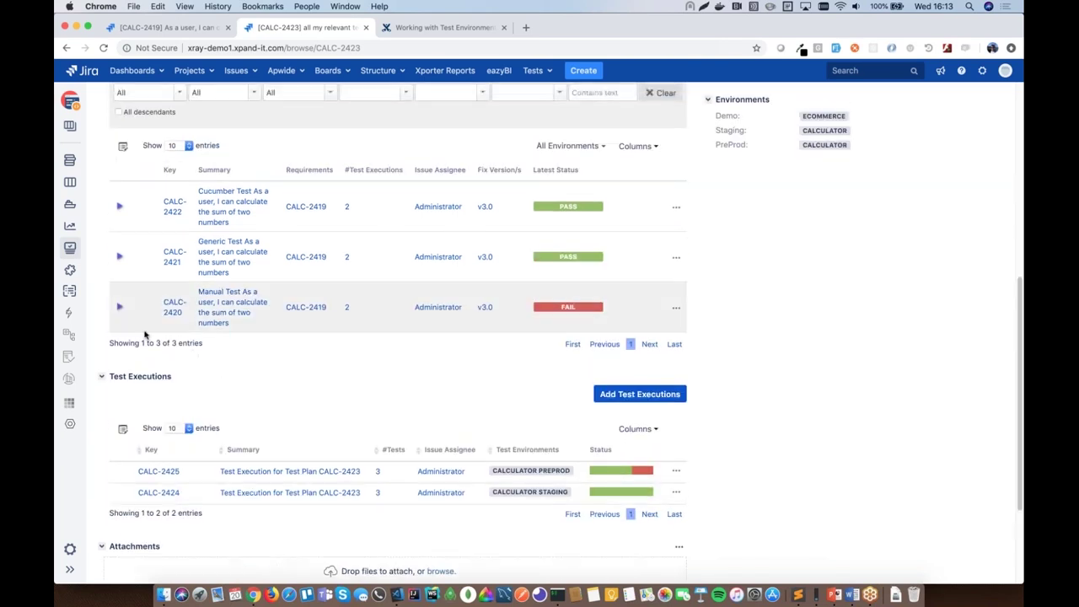
pyautogui.click(120, 307)
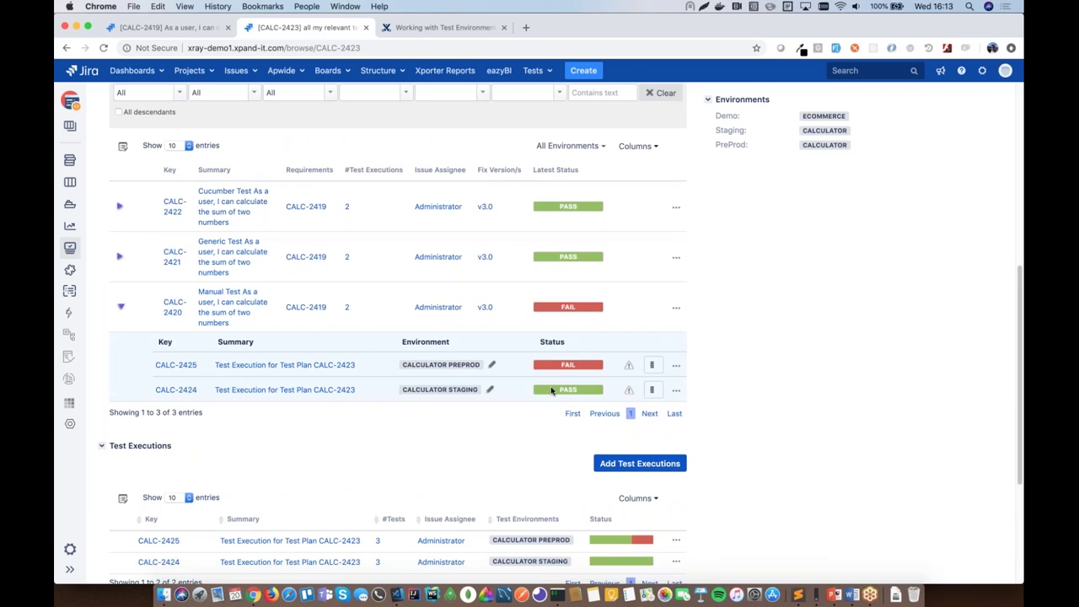
pyautogui.moveTo(552, 390)
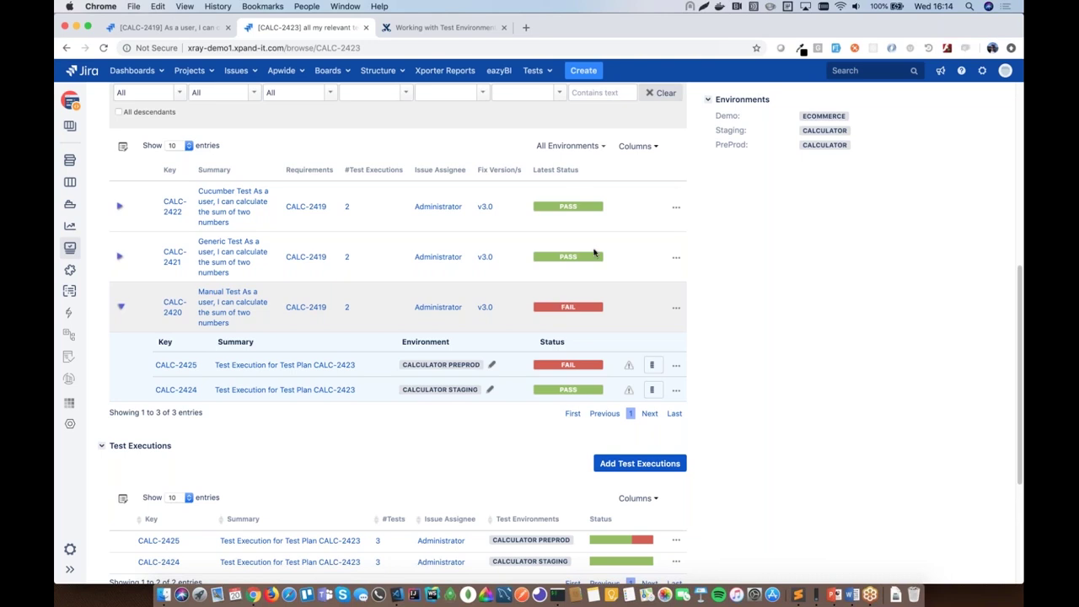
# Step: Open the Xray Traceability Report and generate it for CALC-2419 with version v3.0 and All Environments
pyautogui.click(70, 315)
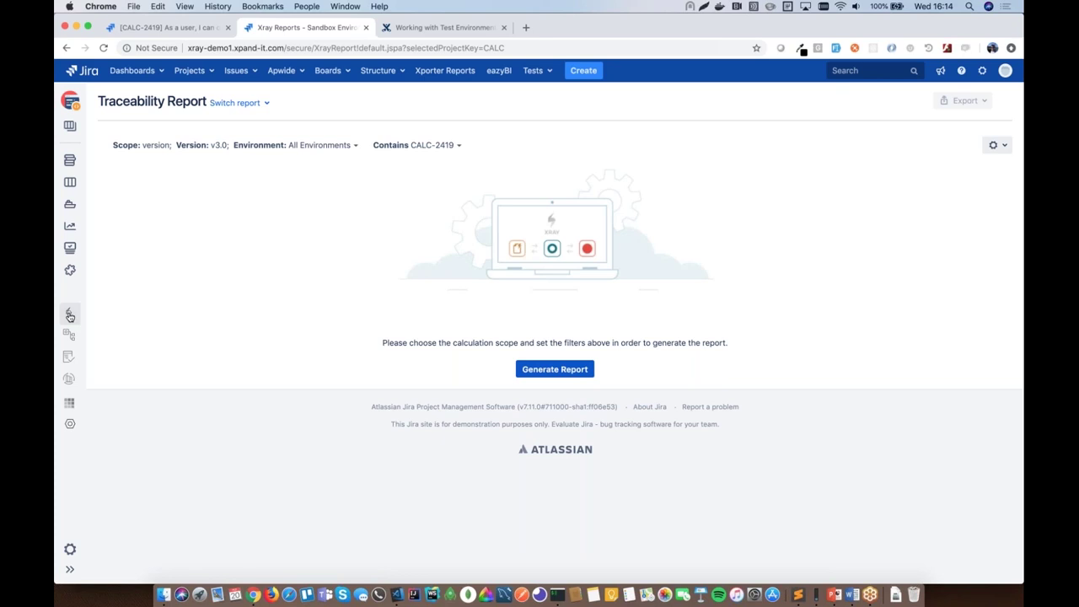
pyautogui.click(70, 124)
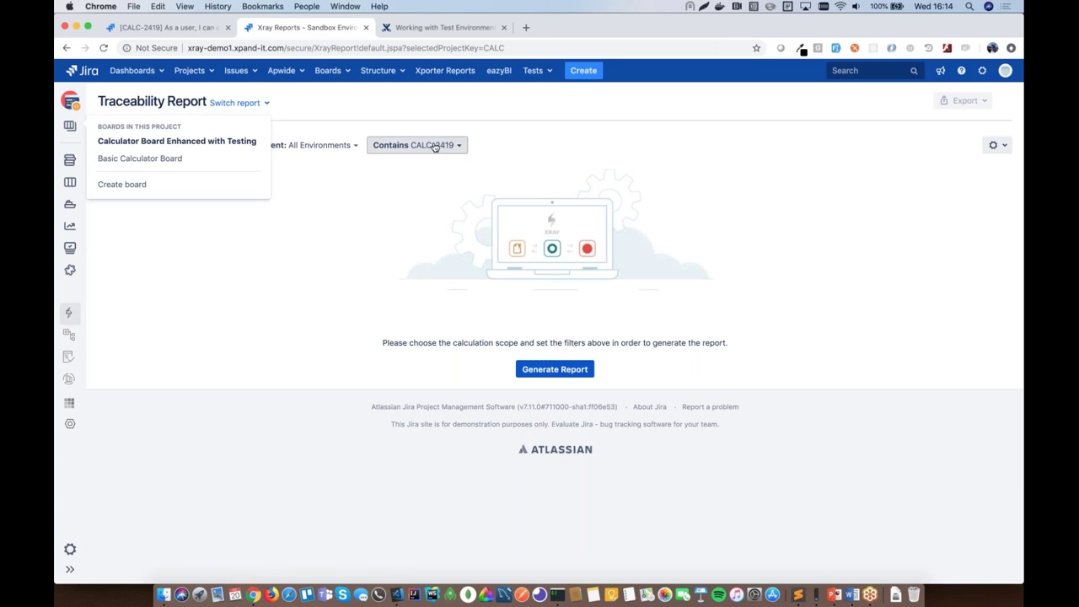
pyautogui.click(440, 151)
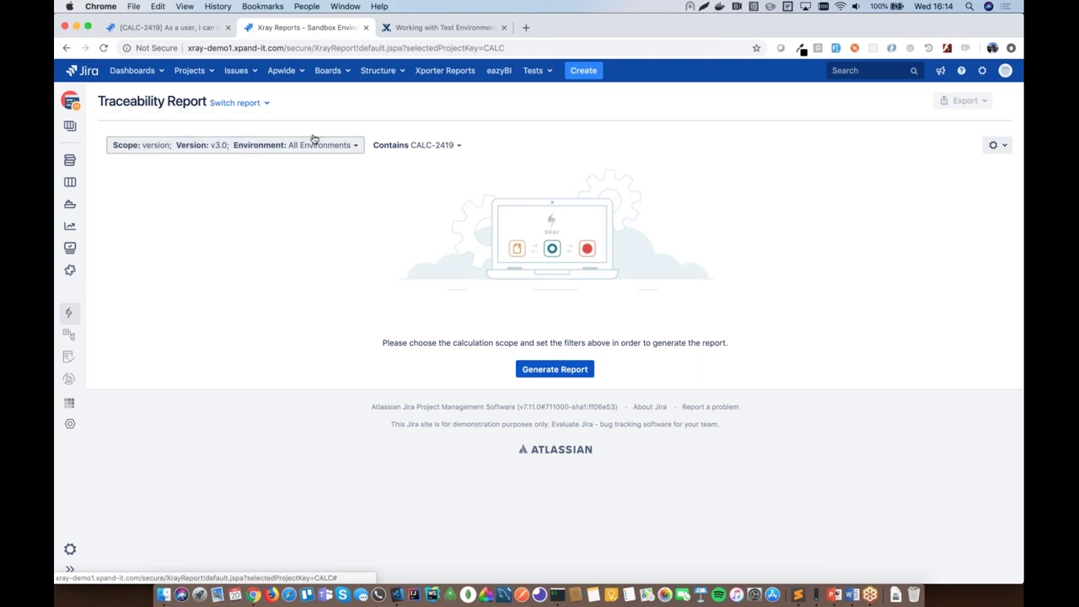
pyautogui.click(554, 369)
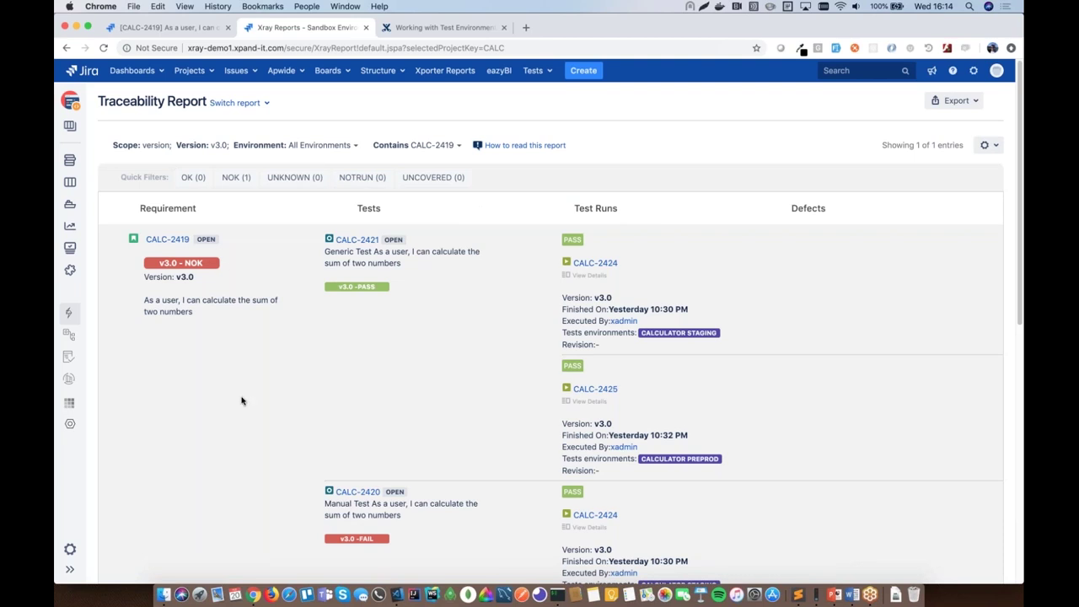
# Step: Examine the requirement's tests and their runs in each test environment in the traceability report
pyautogui.scroll(-4, 241, 400)
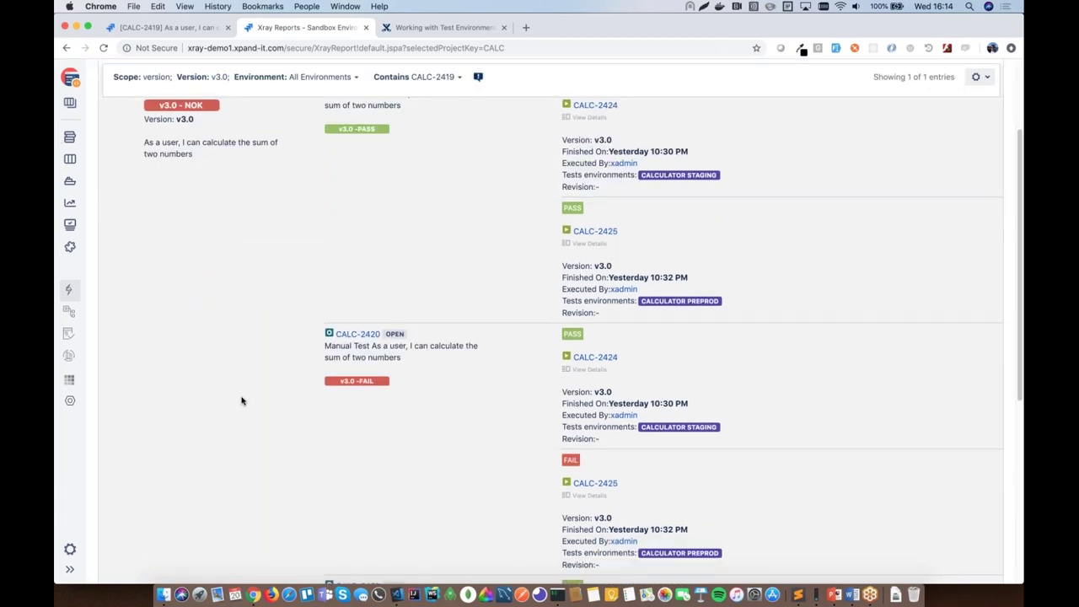
pyautogui.scroll(1, 241, 400)
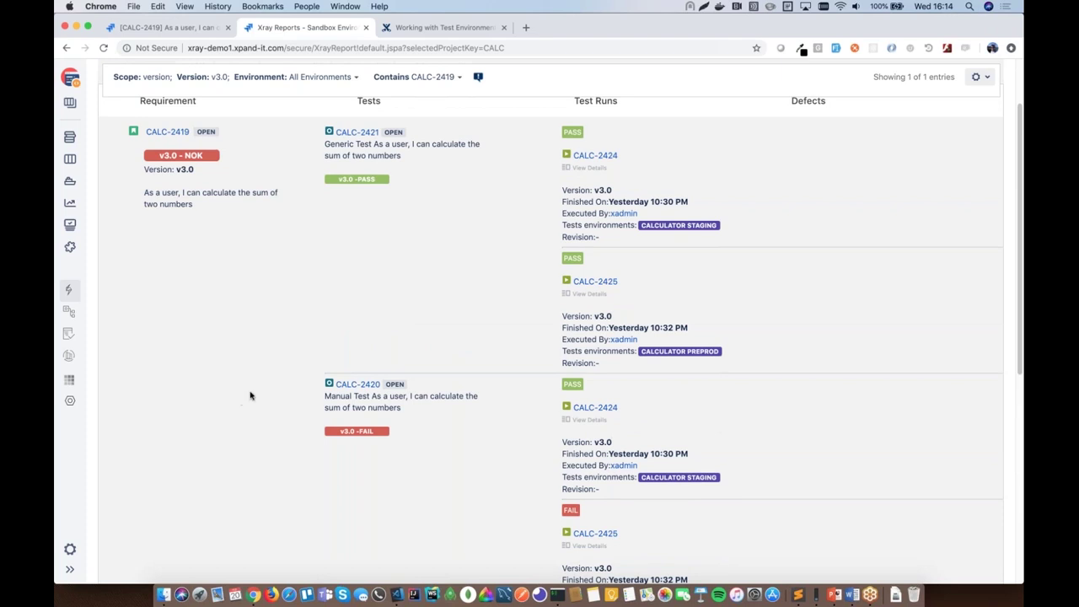
pyautogui.scroll(-4, 374, 379)
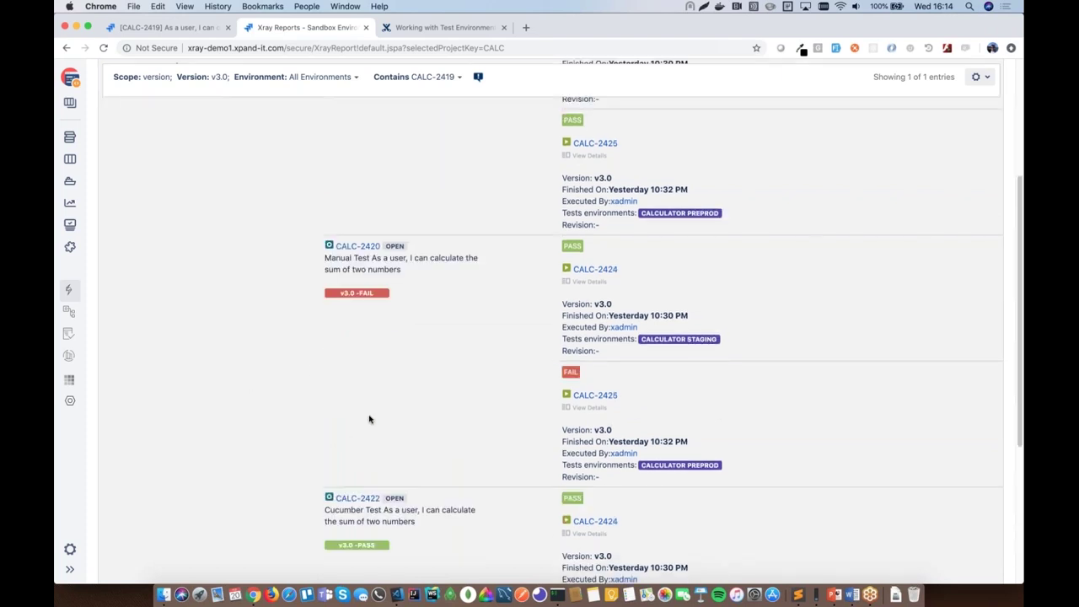
pyautogui.scroll(2, 397, 159)
pyautogui.scroll(-4, 343, 551)
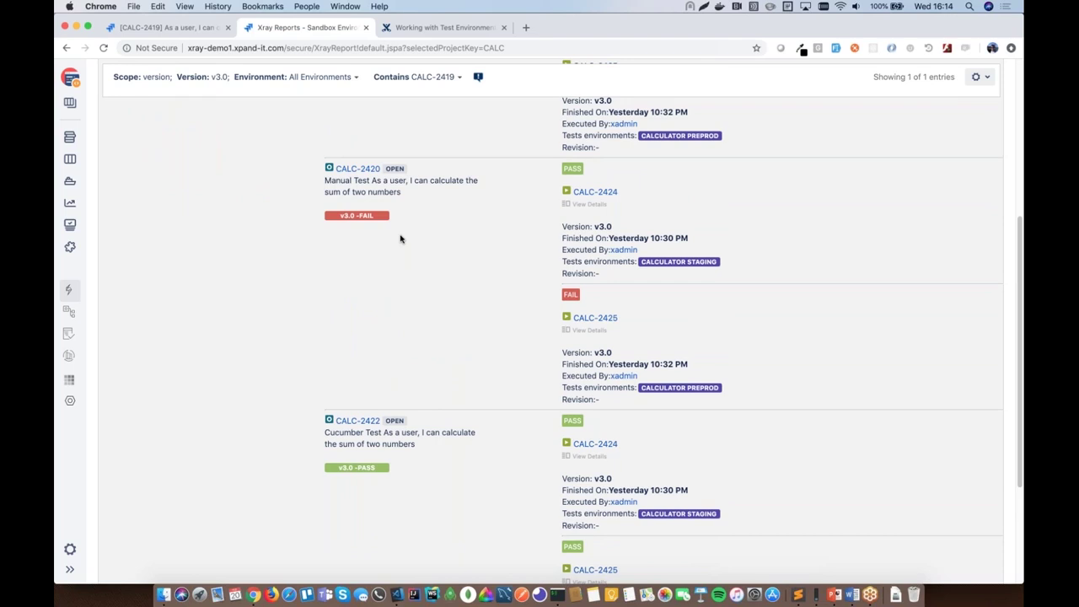
pyautogui.scroll(1, 750, 255)
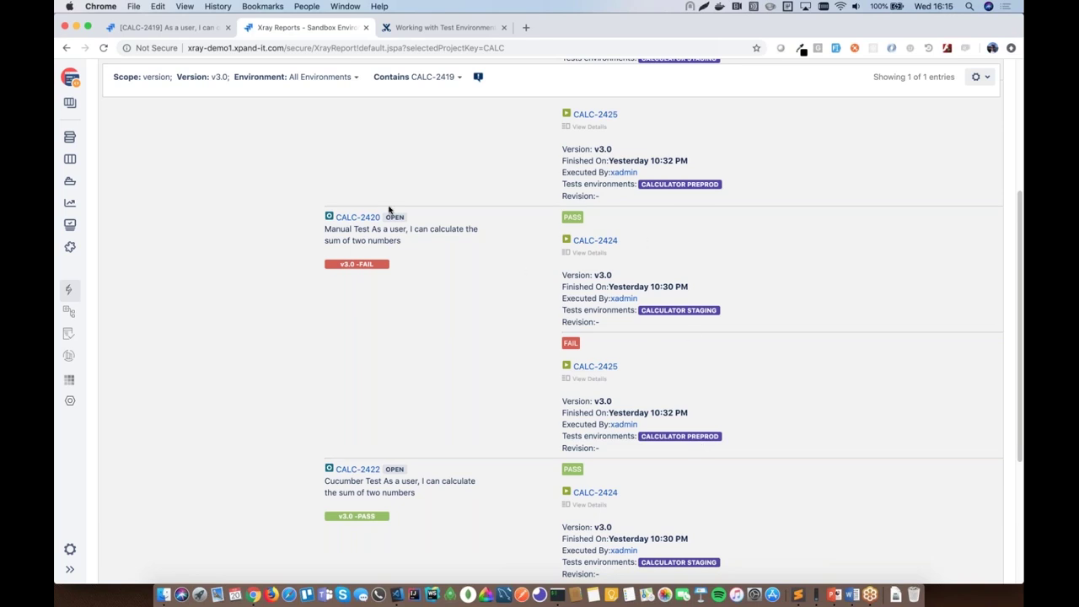
pyautogui.scroll(3, 389, 209)
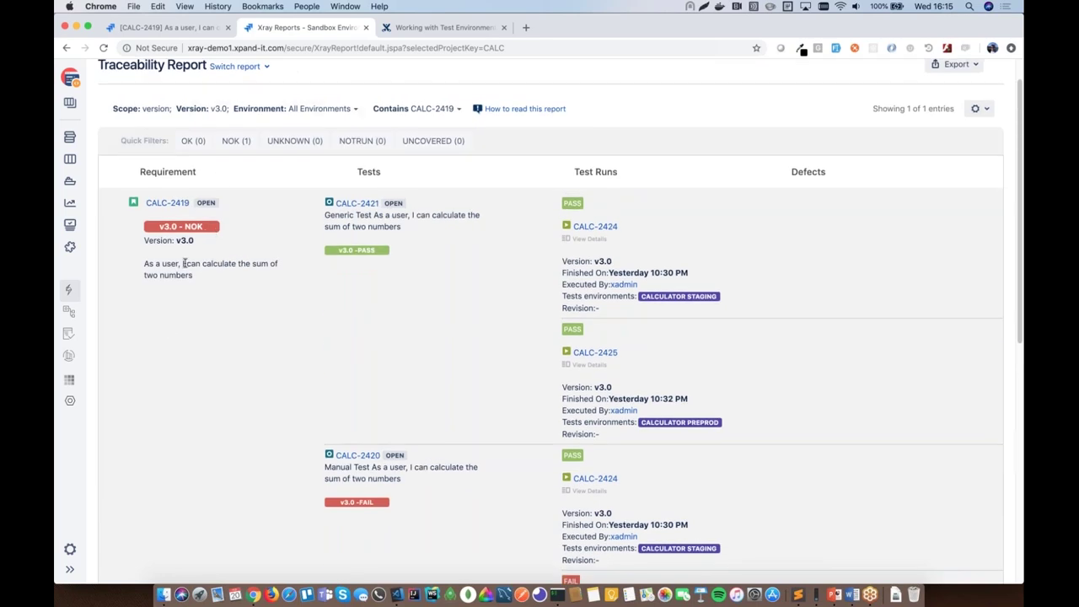
# Step: Set the traceability report's environment to Calculator_Staging and review the requirement's test runs
pyautogui.click(301, 110)
pyautogui.click(210, 215)
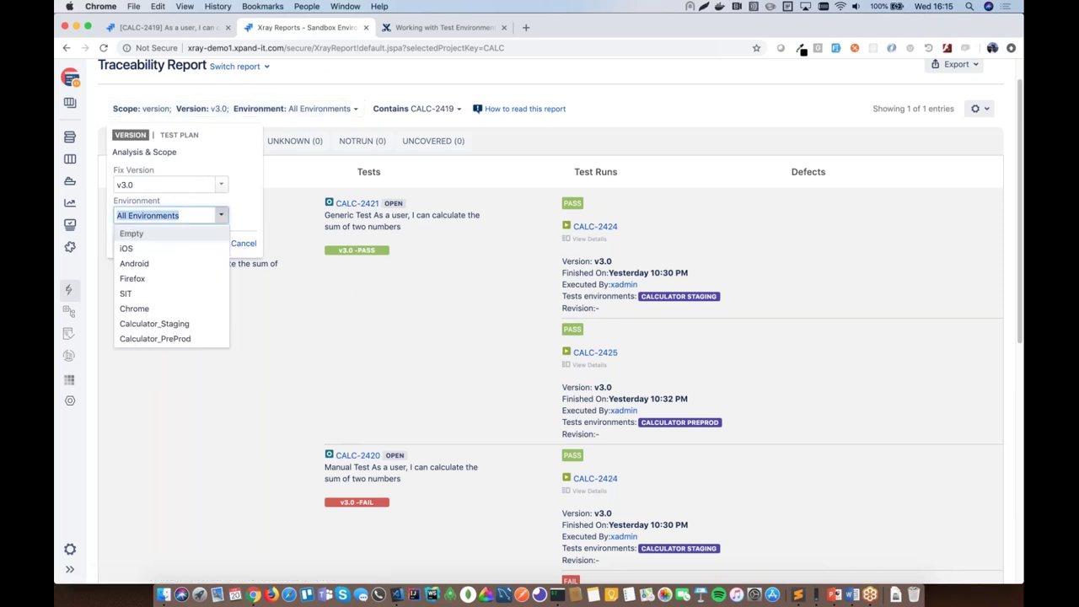
pyautogui.click(179, 327)
pyautogui.click(128, 245)
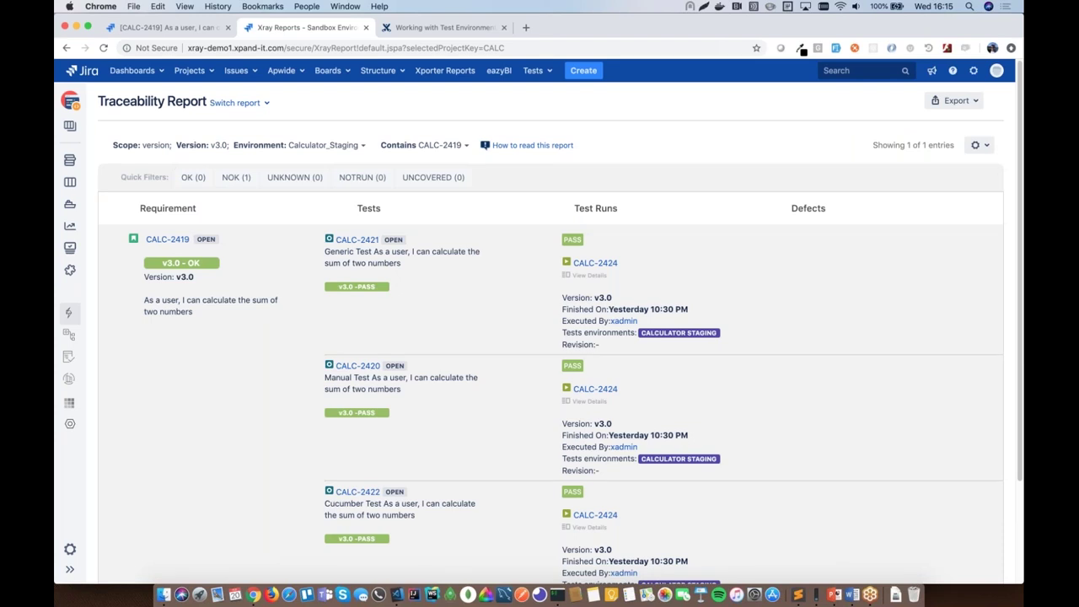
pyautogui.scroll(-3, 476, 327)
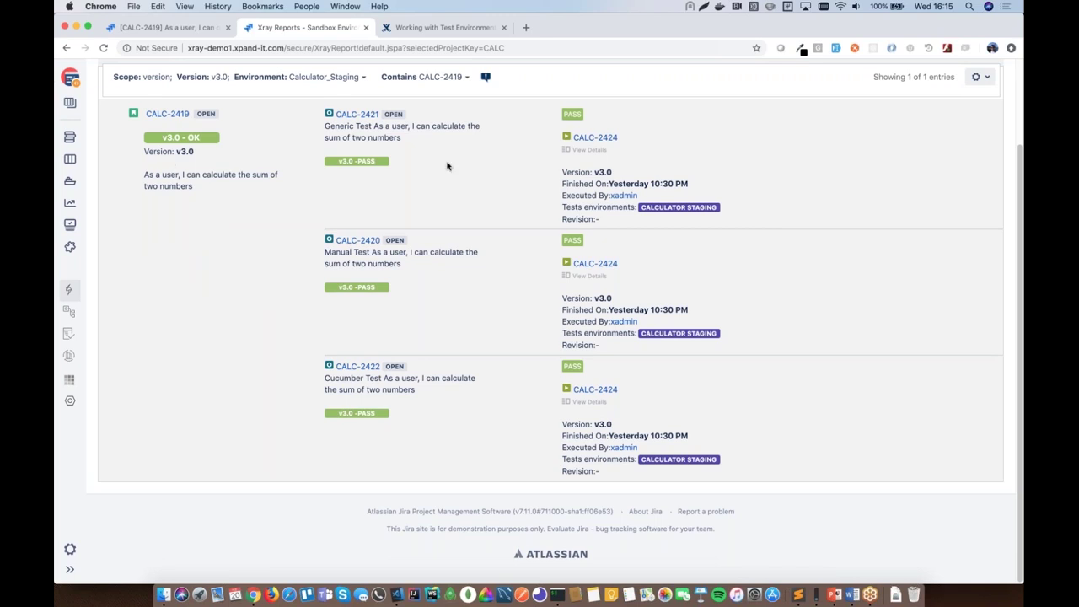
# Step: Set the traceability report's environment to Calculator_PreProd and apply the scope
pyautogui.click(342, 78)
pyautogui.click(221, 182)
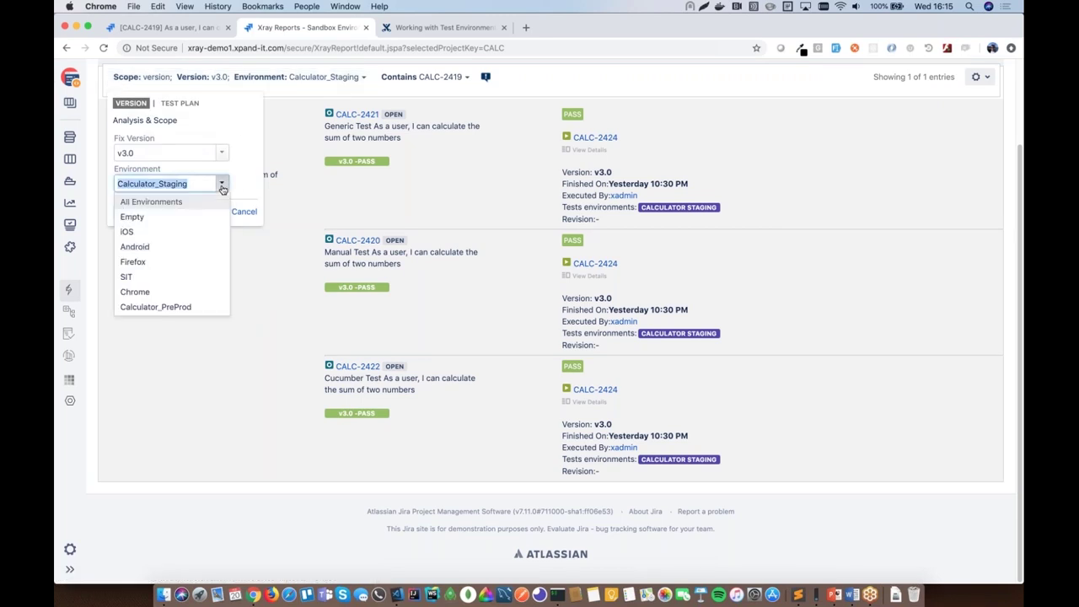
pyautogui.click(173, 307)
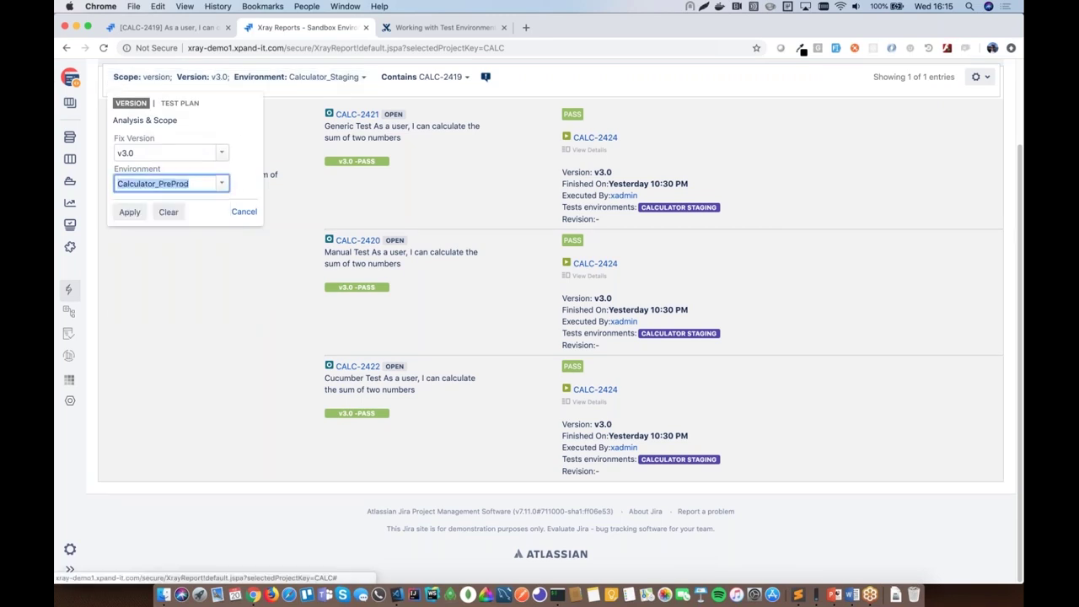
pyautogui.click(130, 212)
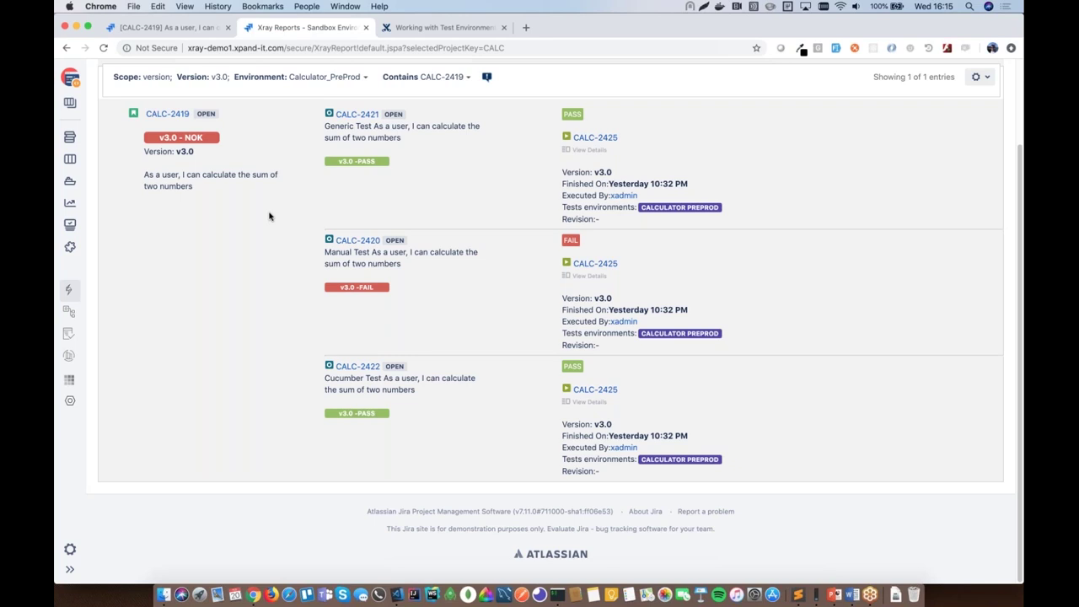
pyautogui.hotkey('ctrl', 'Right')
pyautogui.press('Right')
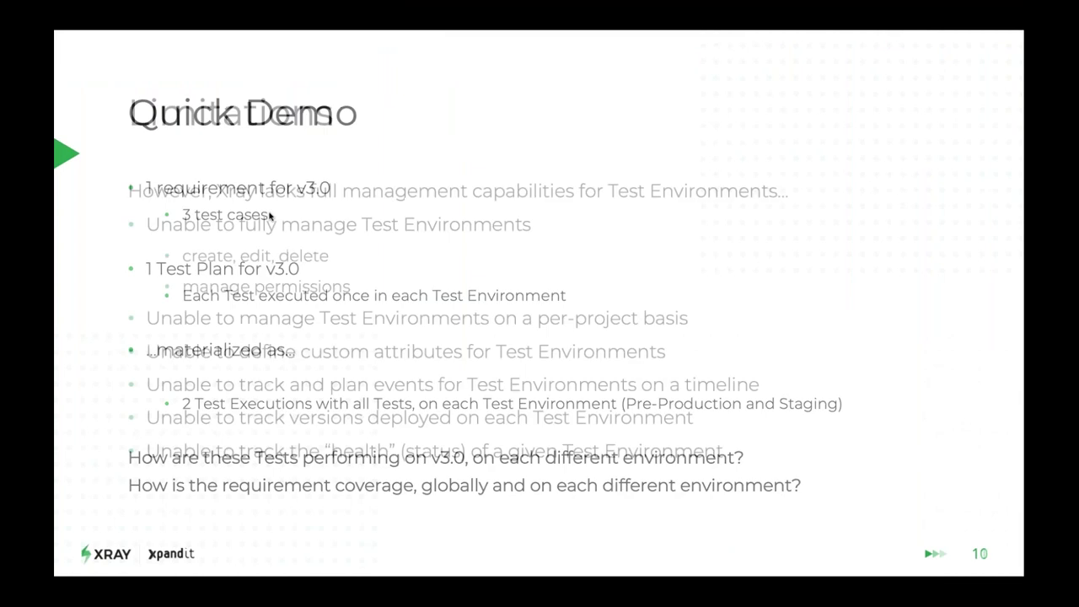
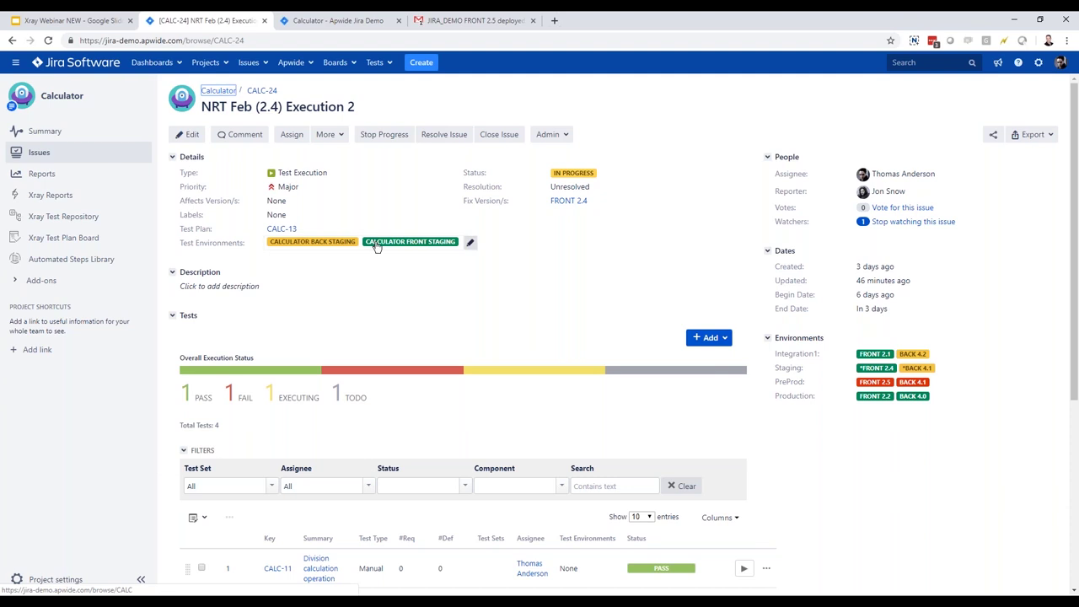
# Step: Open the Calculator Front Staging site from the test execution's environment details and try a subtraction and AI Calculation
pyautogui.moveTo(371, 244)
pyautogui.click(630, 291)
pyautogui.click(601, 160)
pyautogui.click(565, 167)
pyautogui.click(565, 243)
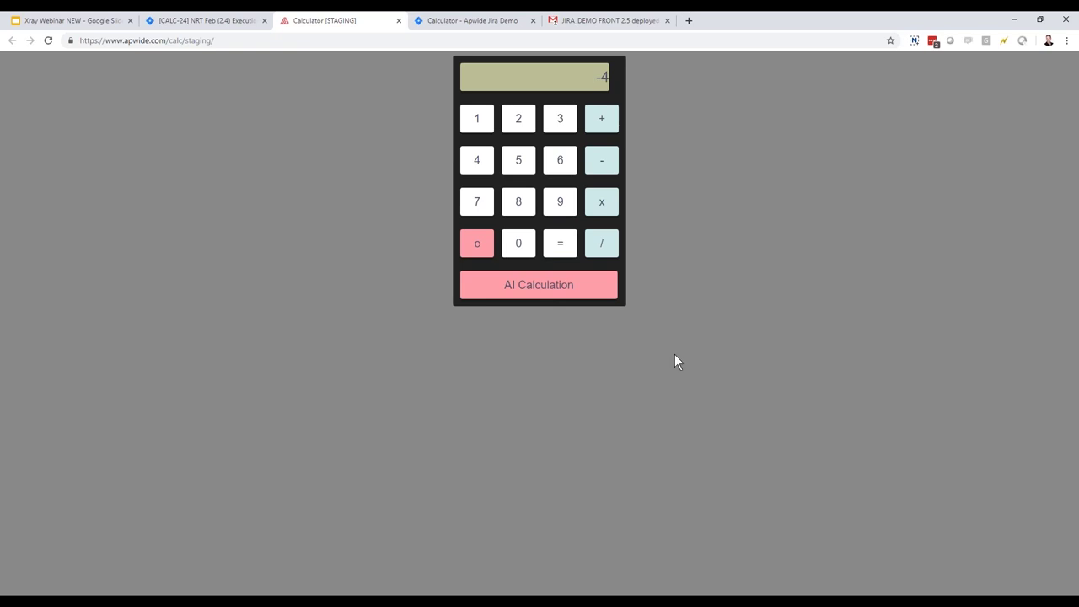
pyautogui.click(522, 292)
# Step: Return to test execution CALC-24 and show the details of its Calculator Front Staging environment
pyautogui.click(233, 20)
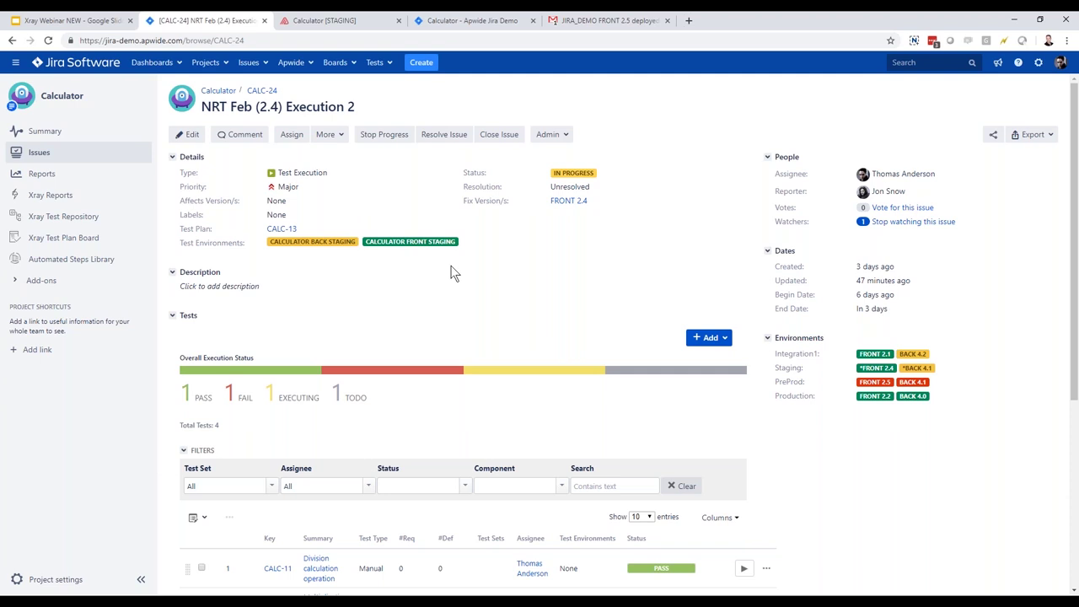
pyautogui.moveTo(420, 244)
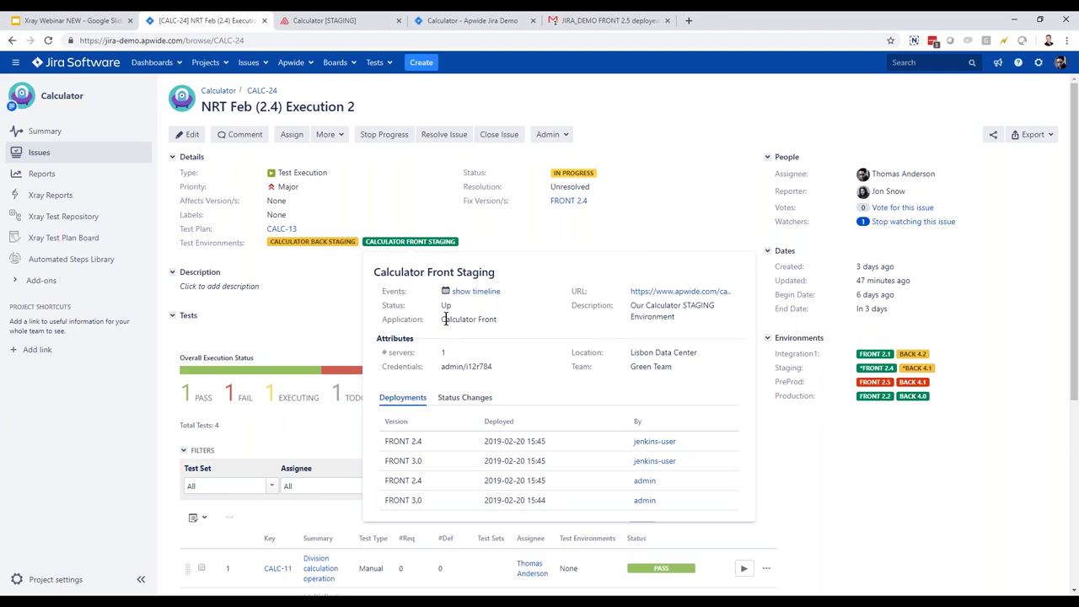
# Step: Review the status changes of the Calculator Back Staging and Calculator Front Staging environments on test execution CALC-24
pyautogui.moveTo(316, 245)
pyautogui.click(453, 405)
pyautogui.moveTo(437, 249)
pyautogui.click(470, 397)
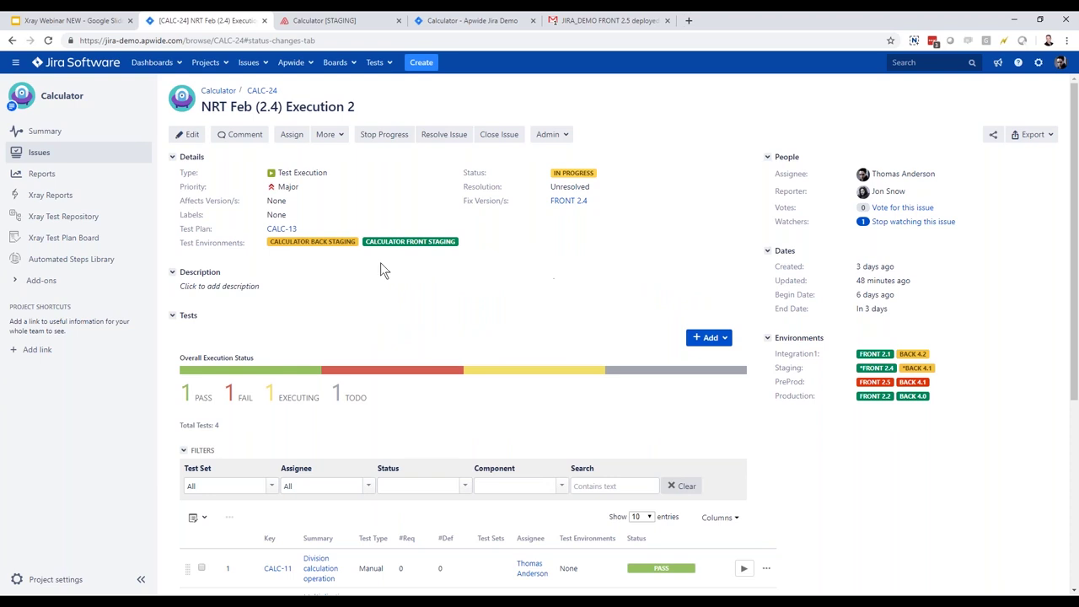
pyautogui.moveTo(425, 248)
# Step: Open the execution page of the CALC-9 subtraction test and check the test environments shown there
pyautogui.scroll(-3, 529, 289)
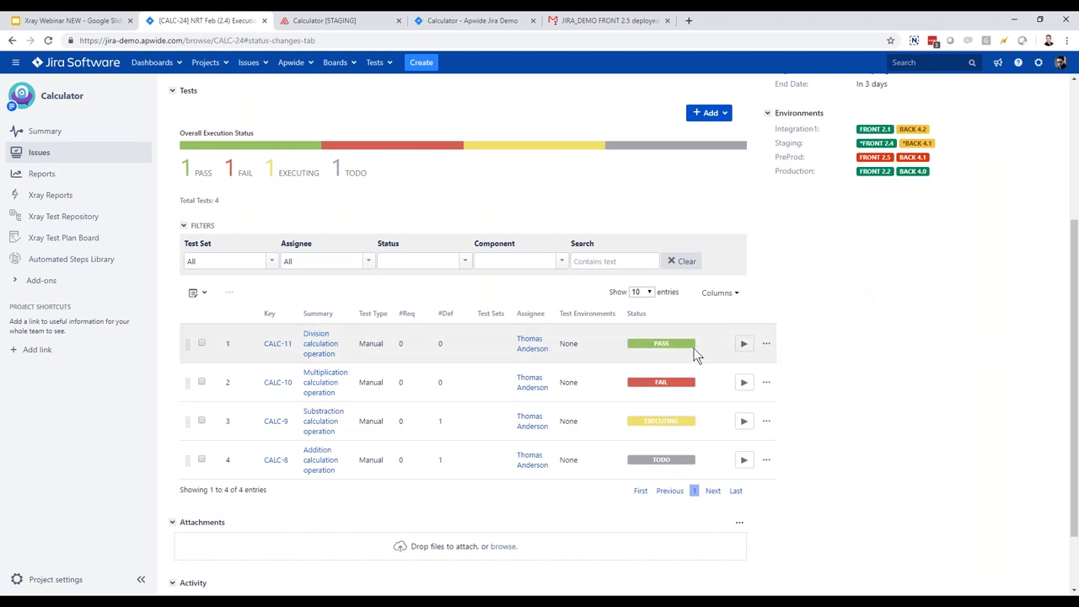
pyautogui.click(743, 422)
pyautogui.click(758, 438)
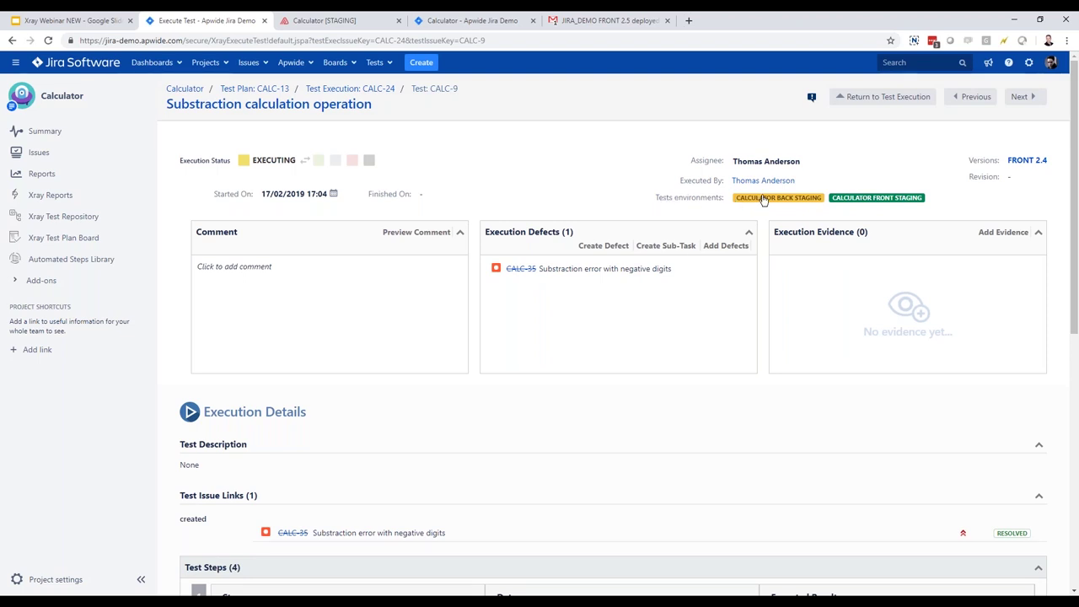
pyautogui.moveTo(764, 198)
pyautogui.moveTo(855, 204)
# Step: Create a bug from the CALC-9 test run with summary "4-2=5", detected in Calculator Front Staging
pyautogui.click(604, 246)
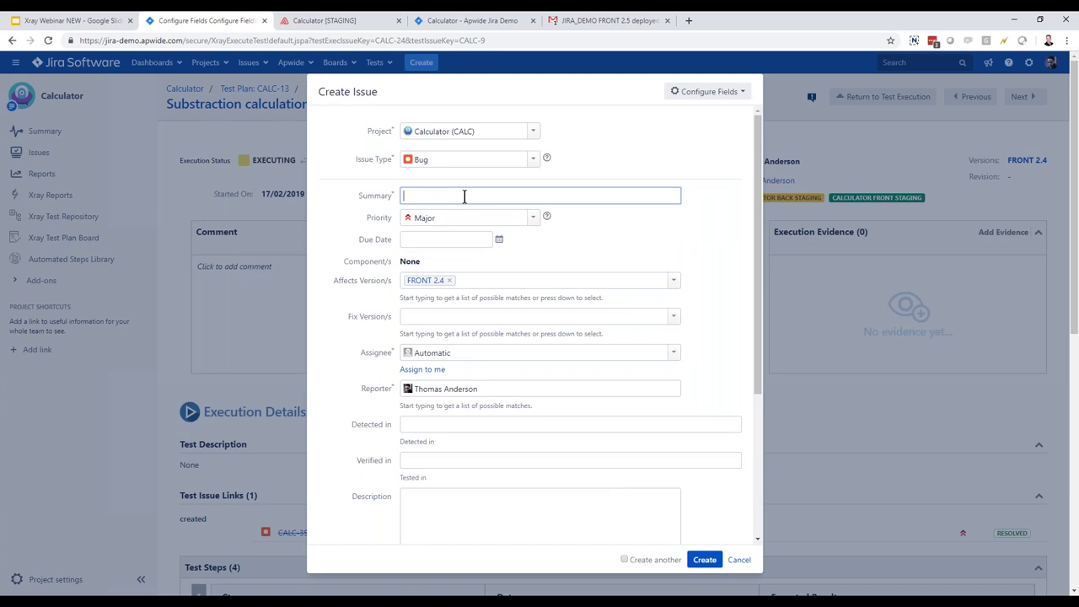
pyautogui.write('4-2=5')
pyautogui.click(453, 423)
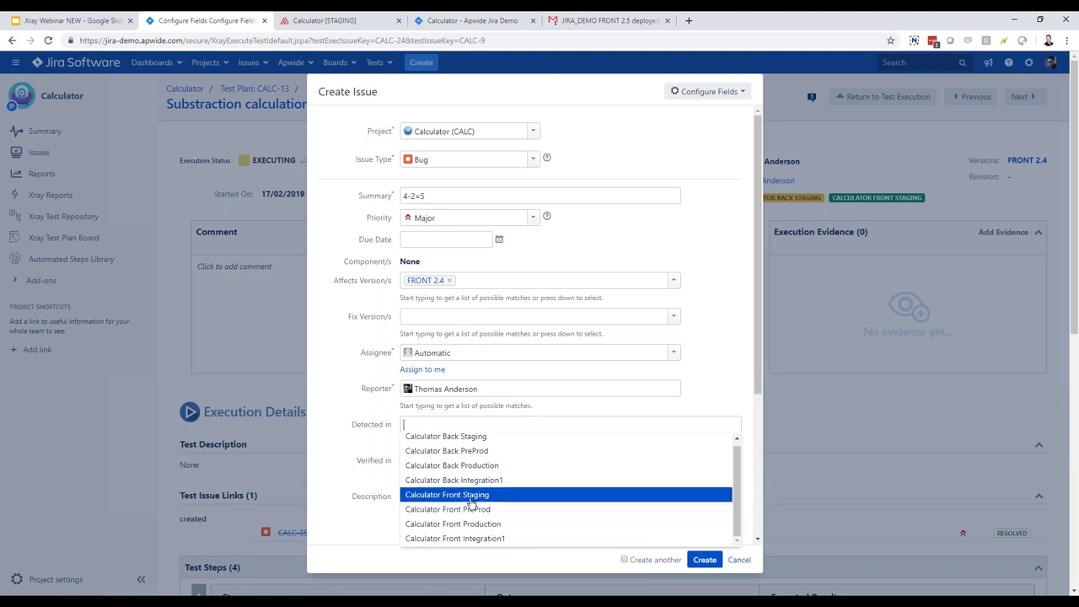
pyautogui.click(469, 497)
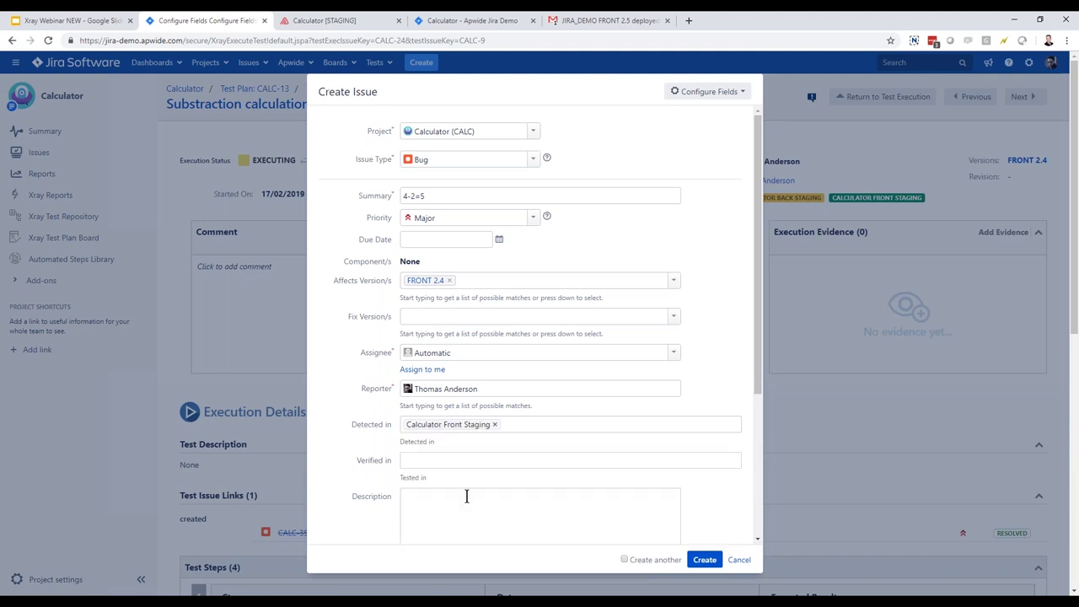
pyautogui.click(705, 560)
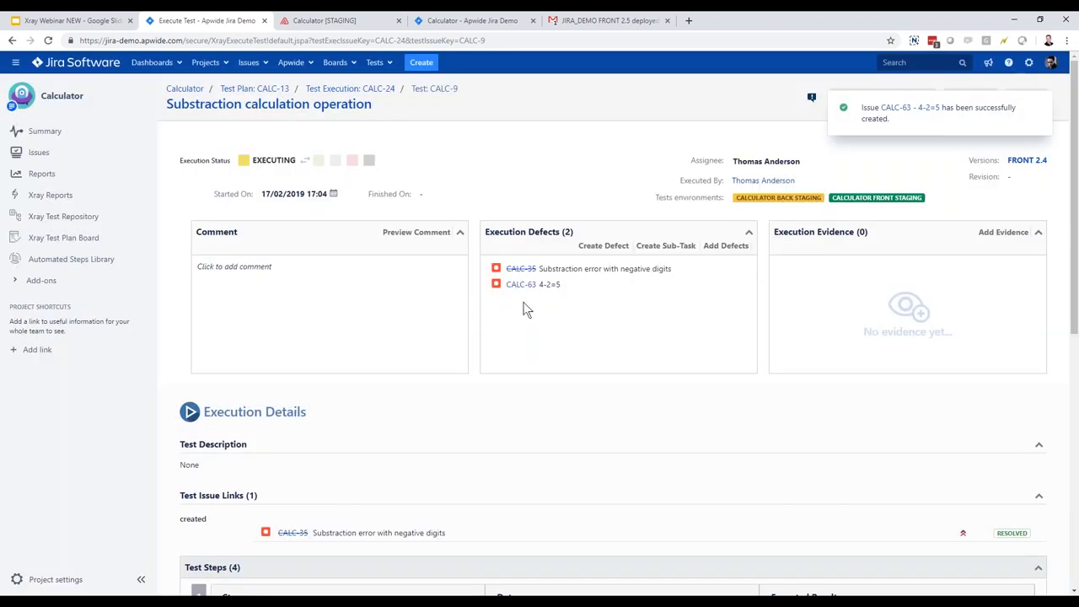
# Step: Open the new "4-2=5" bug and add Calculator Back Staging to its Detected in environments
pyautogui.click(522, 285)
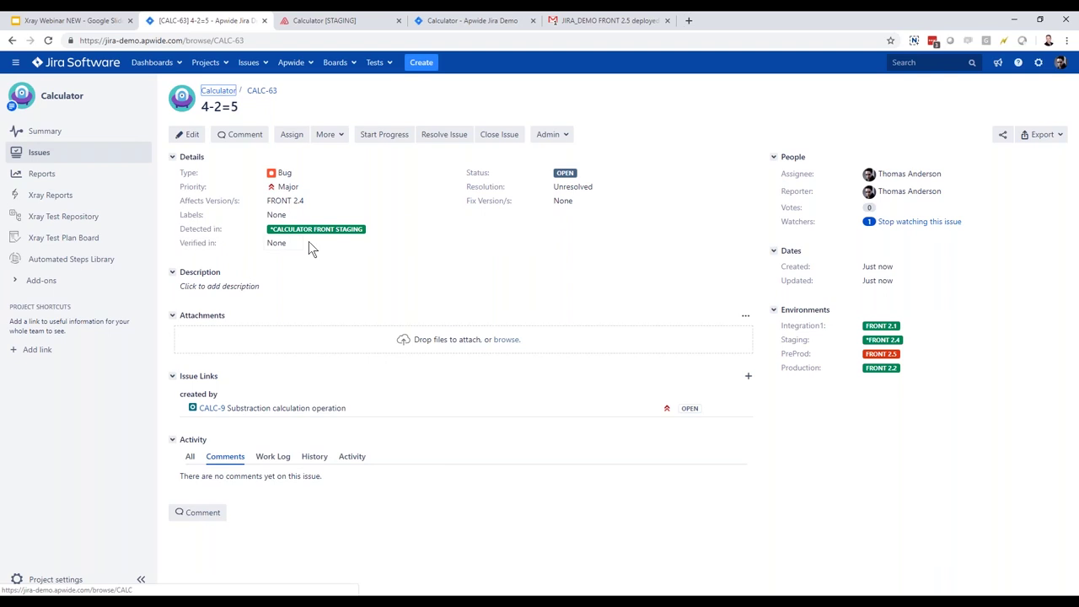
pyautogui.moveTo(321, 234)
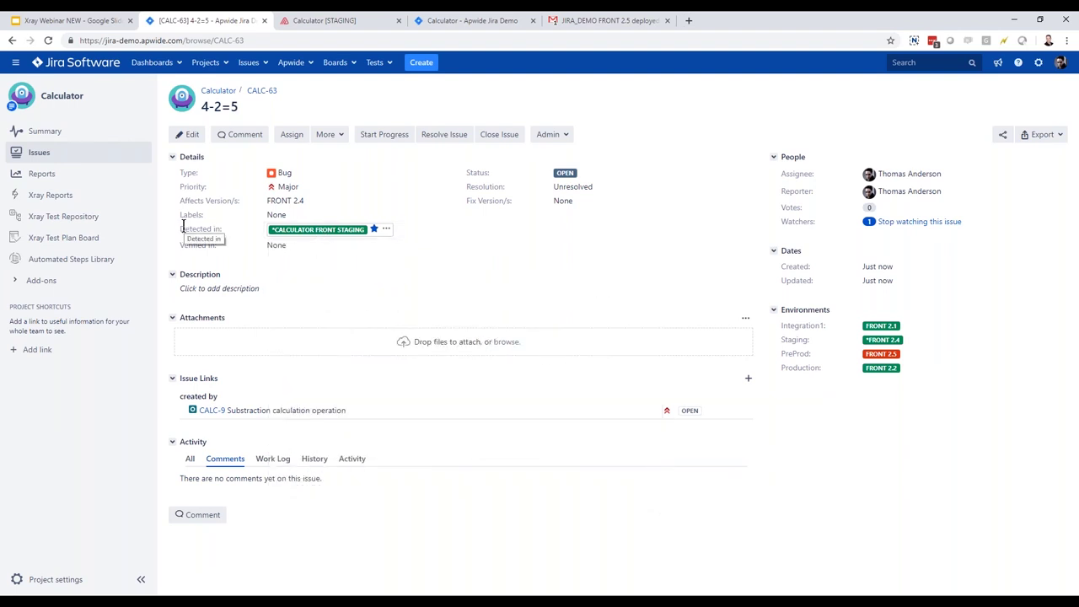
pyautogui.click(407, 229)
pyautogui.press('Down')
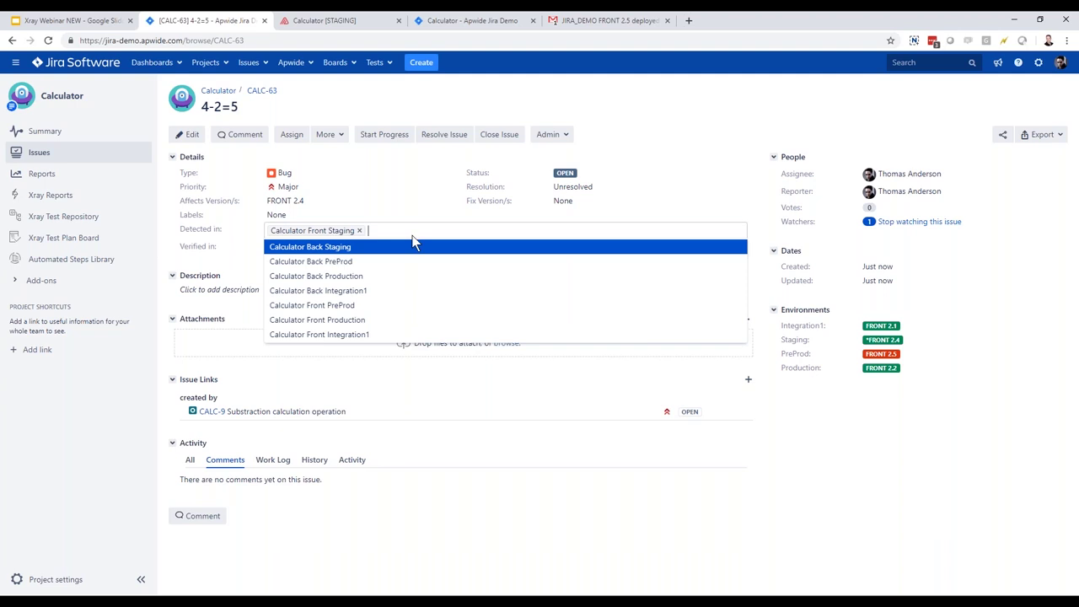
pyautogui.click(363, 248)
pyautogui.click(721, 247)
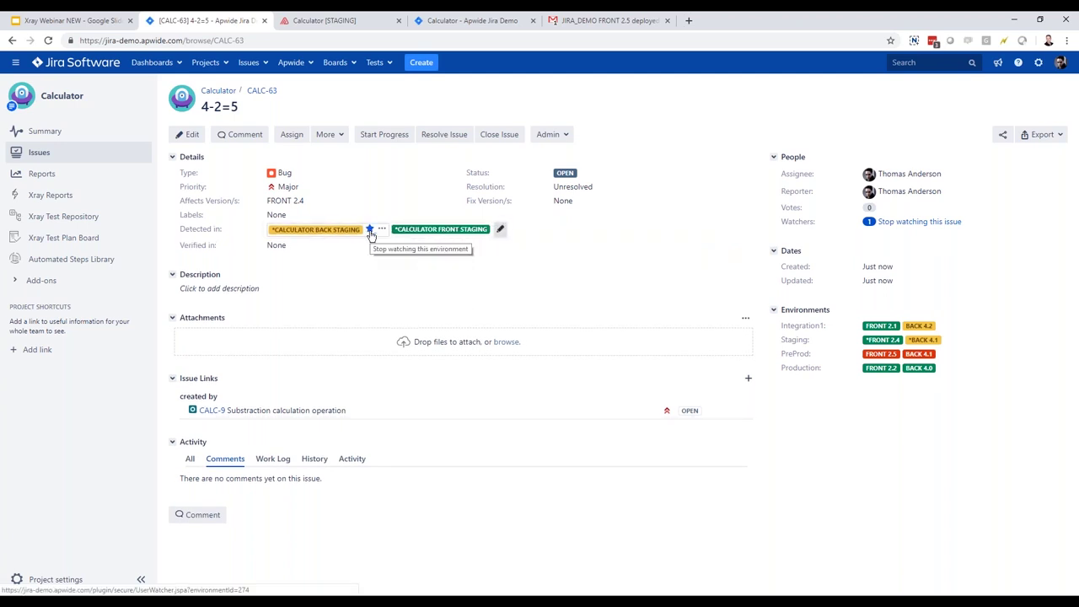
# Step: Show the notification options for watching Calculator Back Staging and read the FRONT 2.5 deployment e-mail in Gmail
pyautogui.click(370, 231)
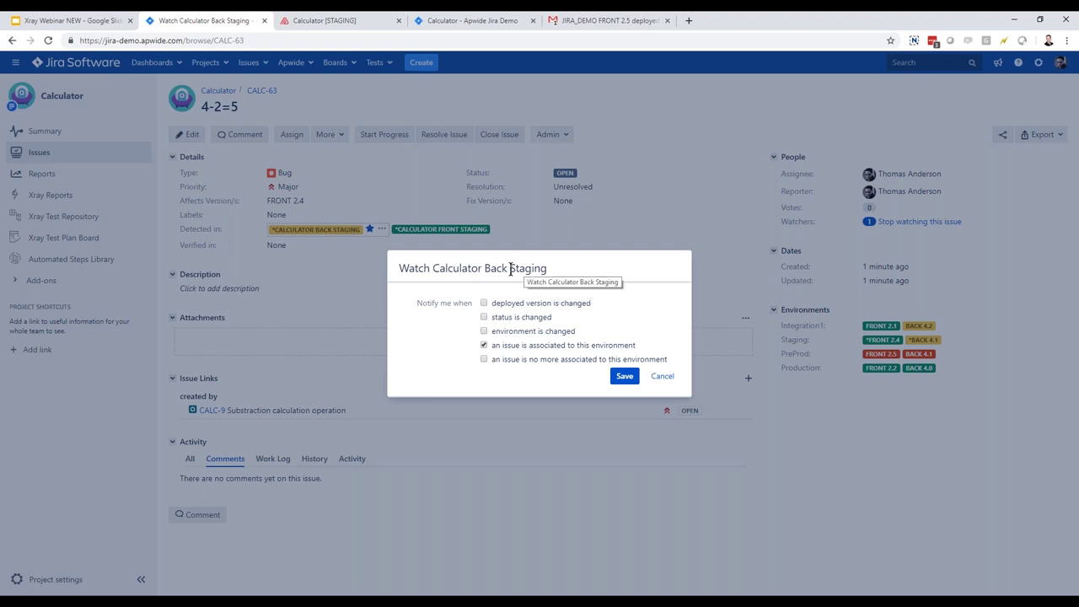
pyautogui.click(514, 319)
pyautogui.click(593, 20)
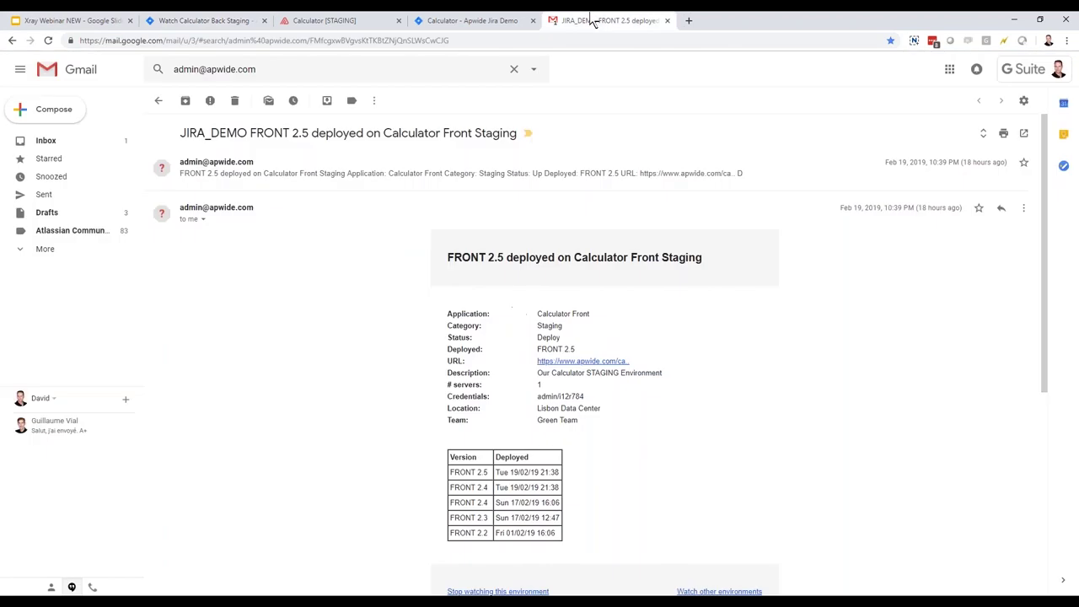
pyautogui.scroll(-3, 282, 312)
pyautogui.scroll(1, 283, 318)
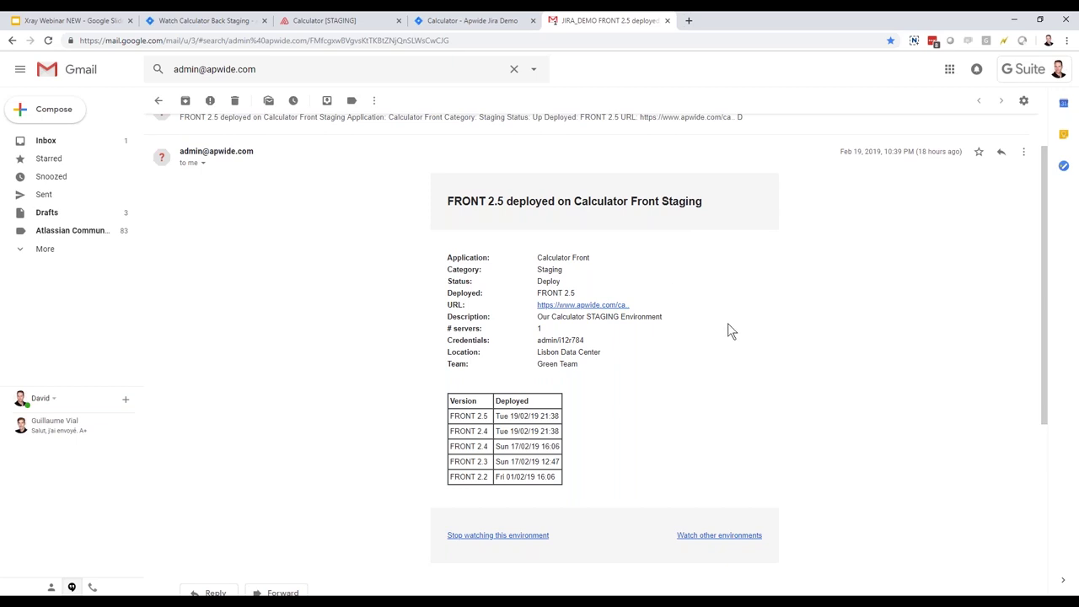
# Step: Try the deployment e-mail's environment URL and its link to stop watching the environment, and return to the e-mail
pyautogui.moveTo(449, 196); pyautogui.dragTo(506, 202)
pyautogui.click(509, 204)
pyautogui.click(583, 305)
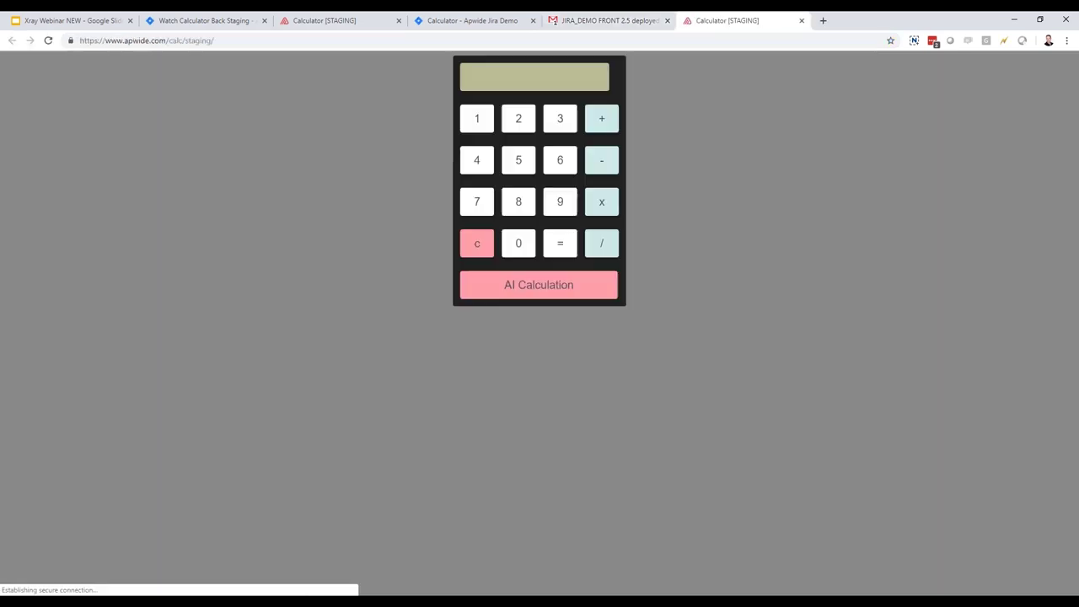
pyautogui.click(802, 21)
pyautogui.click(469, 538)
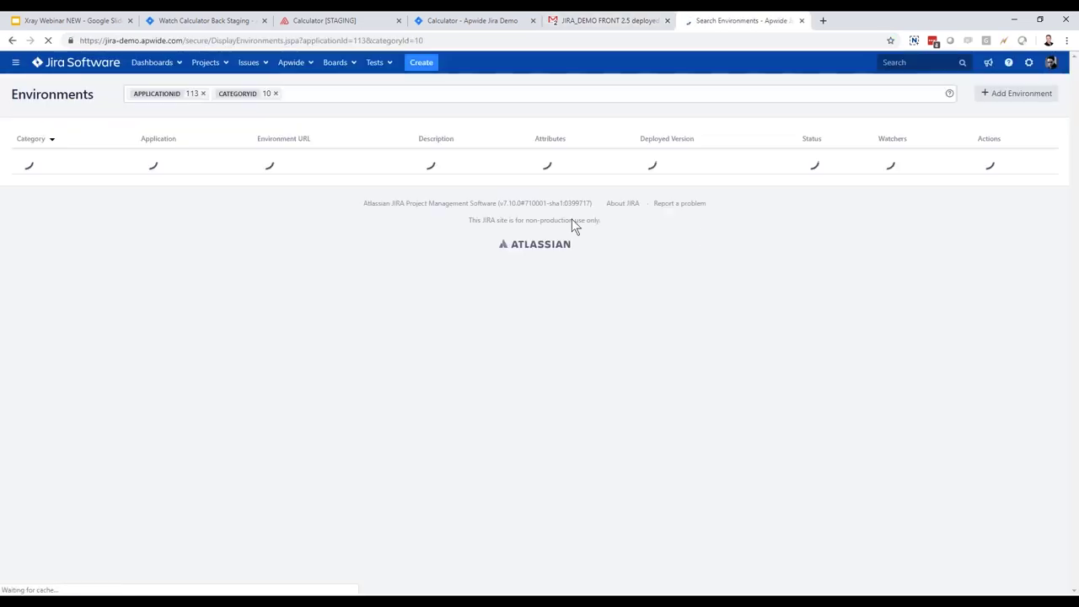
pyautogui.click(631, 22)
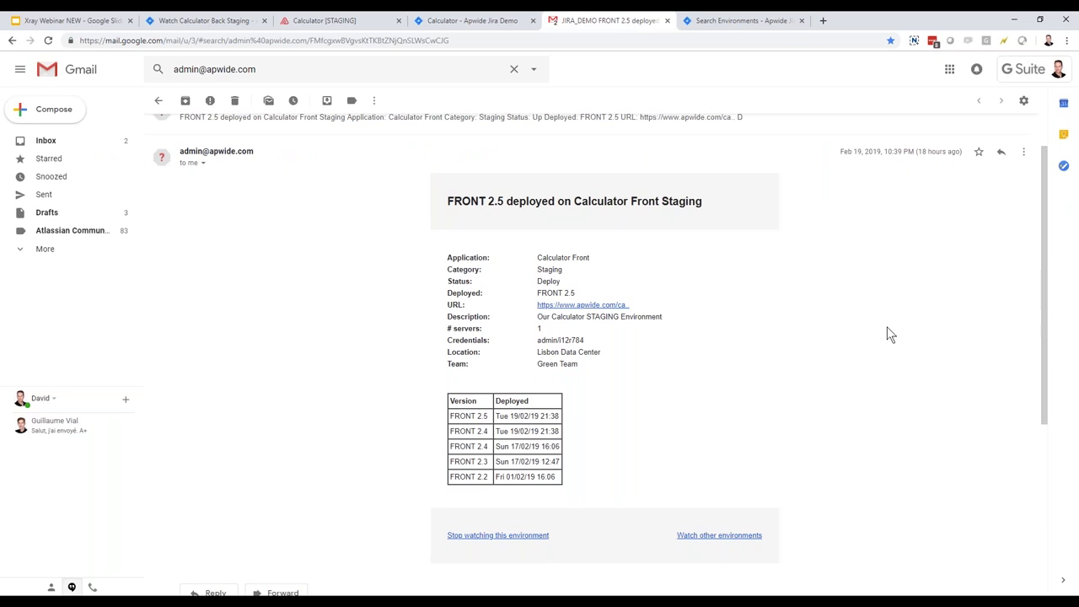
# Step: Return to the "4-2=5" bug in Jira and close the Calculator Back Staging watch options without saving
pyautogui.click(489, 21)
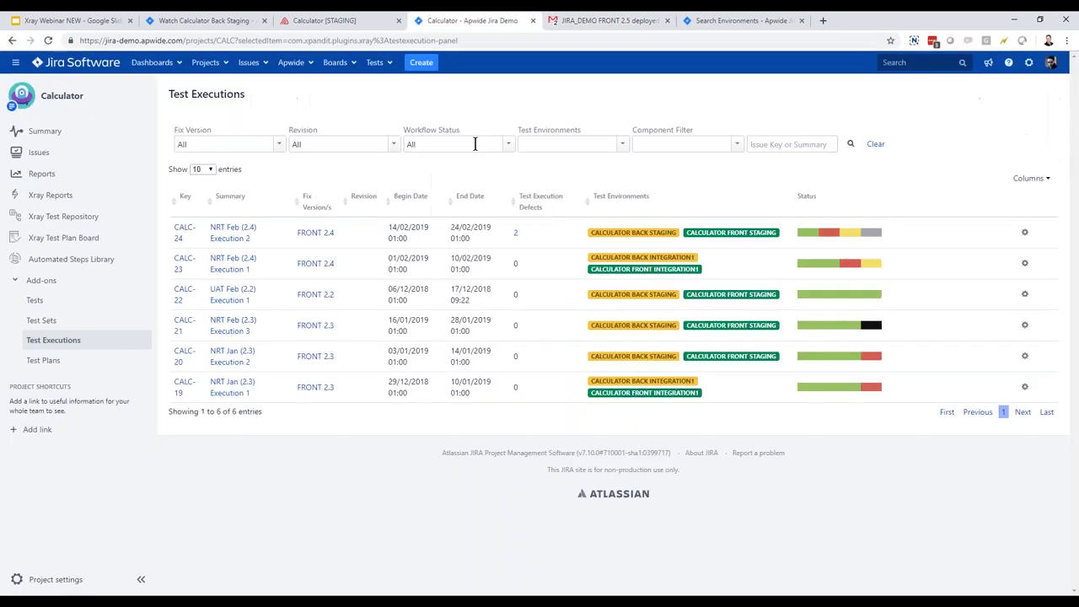
pyautogui.click(308, 21)
pyautogui.click(231, 20)
pyautogui.click(663, 376)
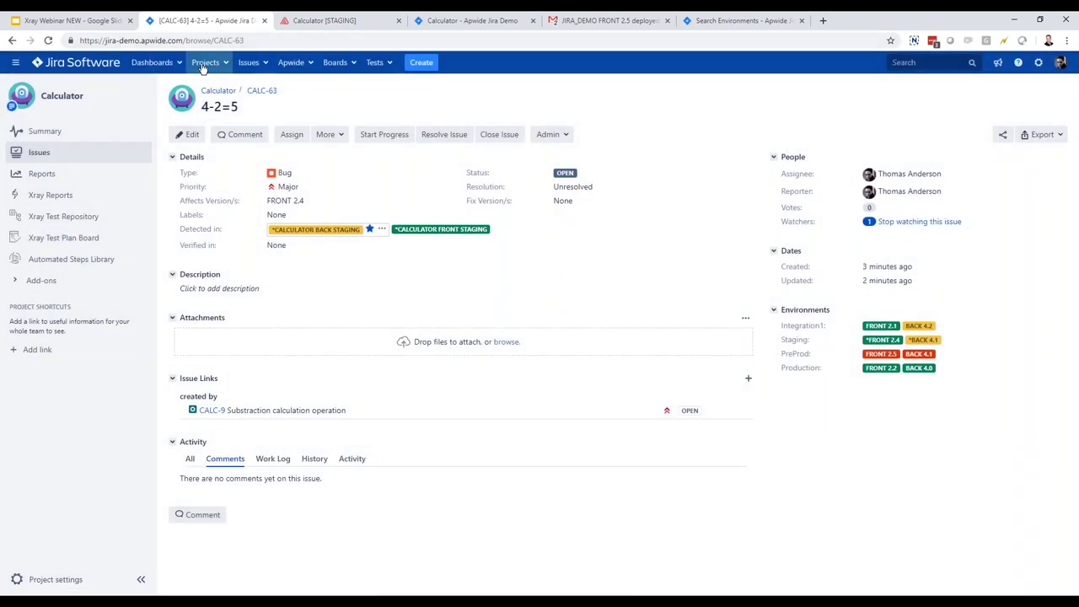
# Step: Open the CALC Testing dashboard and review the versions and statuses of the Calculator environments
pyautogui.click(166, 68)
pyautogui.click(166, 81)
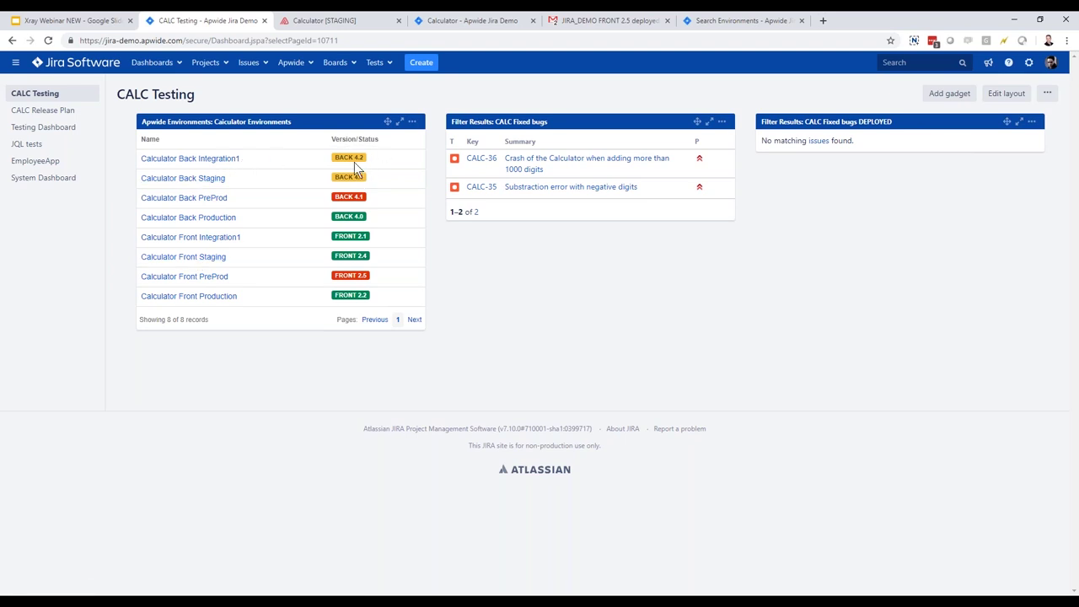
pyautogui.moveTo(349, 160)
# Step: Open fixed bug CALC-35, examine the versions deployed on its environments, and return to the CALC Testing dashboard
pyautogui.click(550, 189)
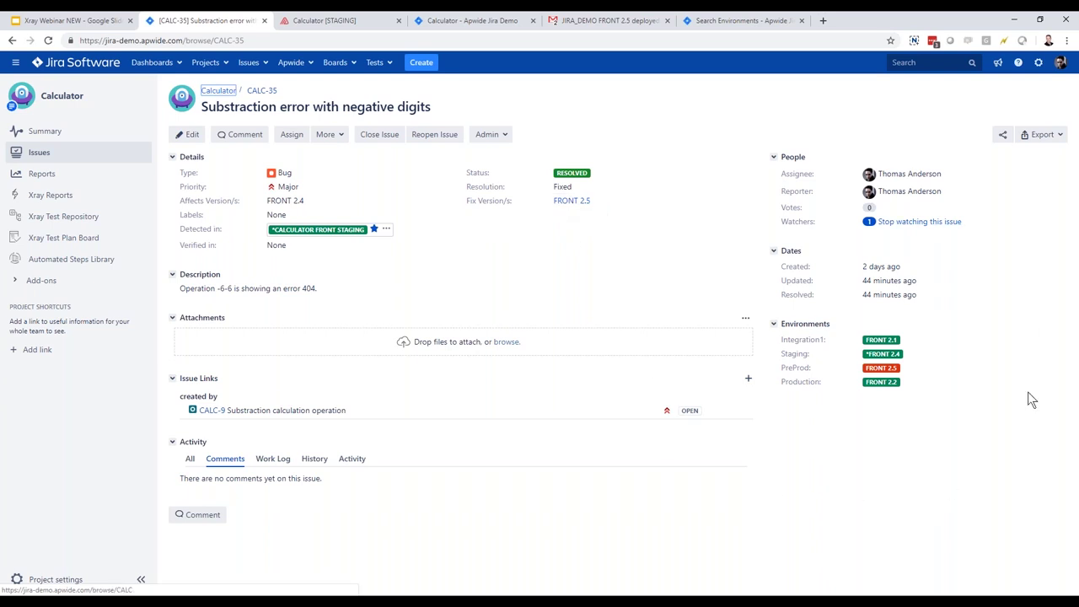
pyautogui.click(774, 326)
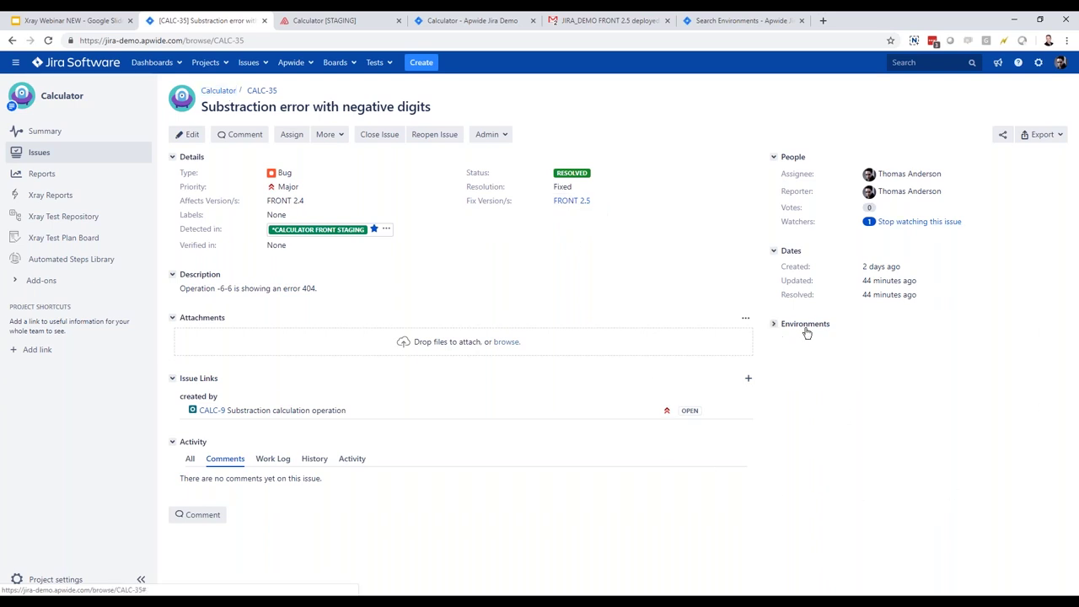
pyautogui.click(774, 327)
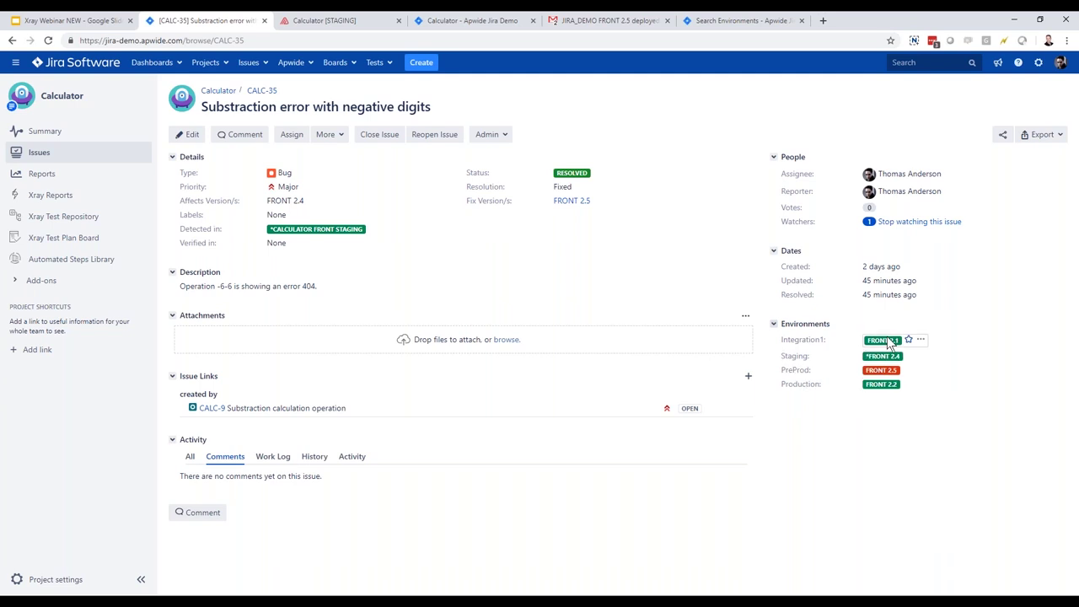
pyautogui.moveTo(892, 340)
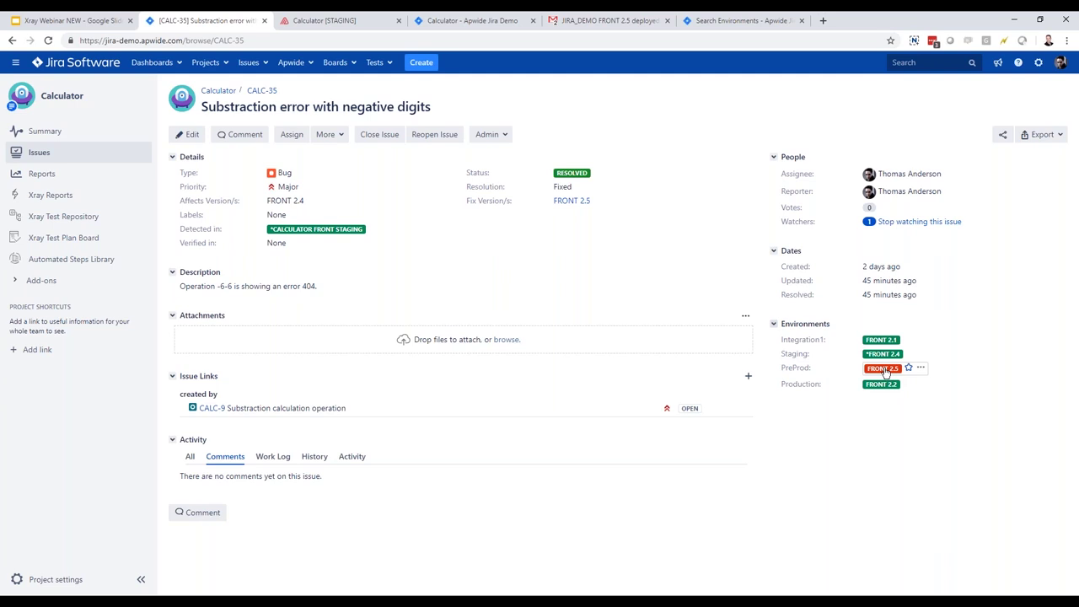
pyautogui.moveTo(881, 372)
pyautogui.click(152, 62)
pyautogui.click(156, 96)
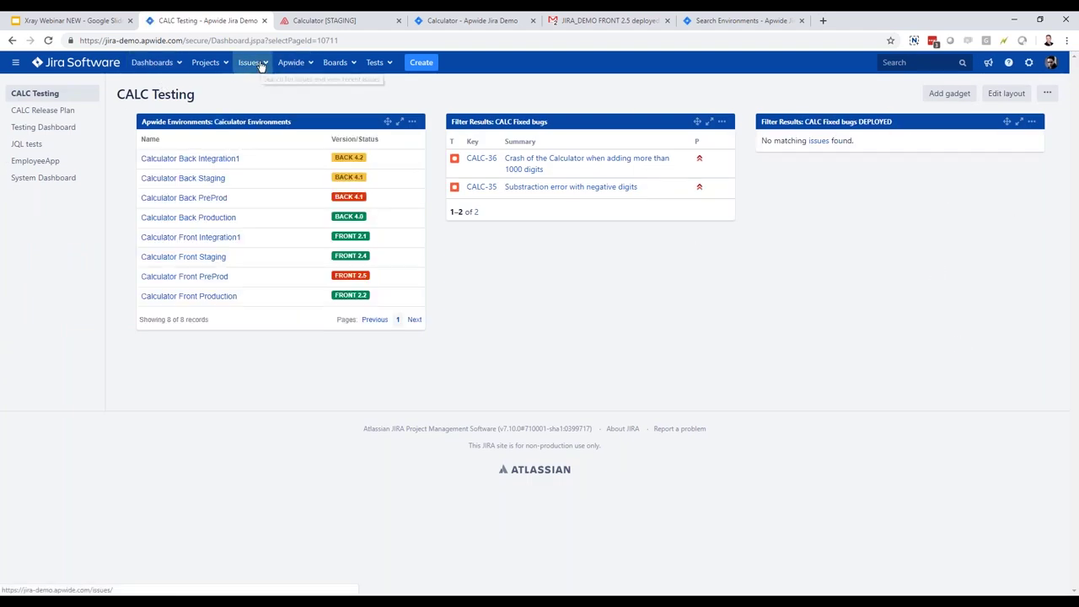
# Step: Open the Apwide environments list and filter it to the Calculator Front application
pyautogui.click(290, 66)
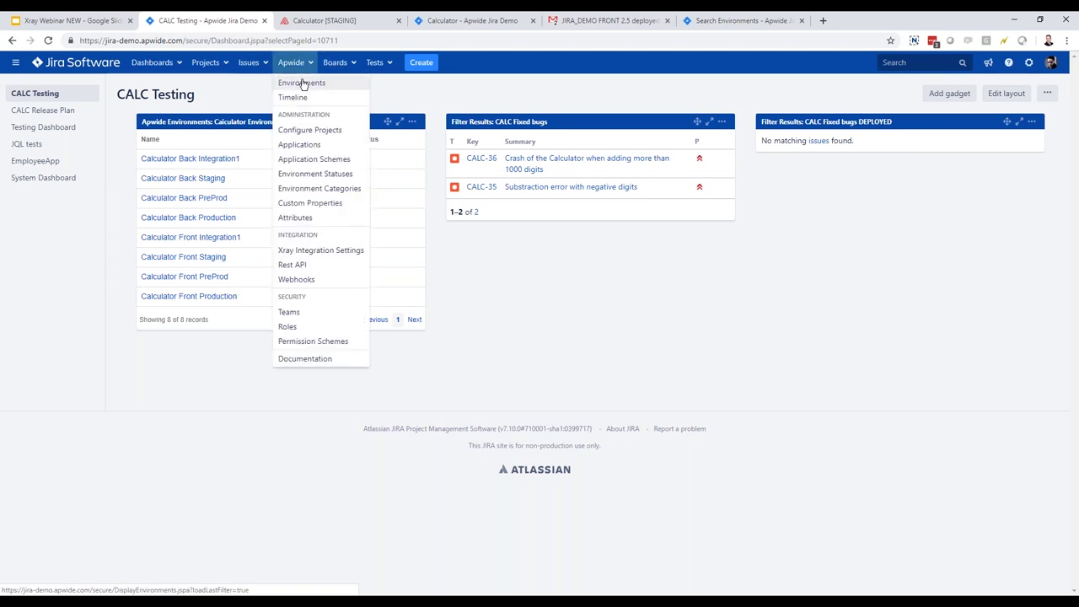
pyautogui.click(301, 83)
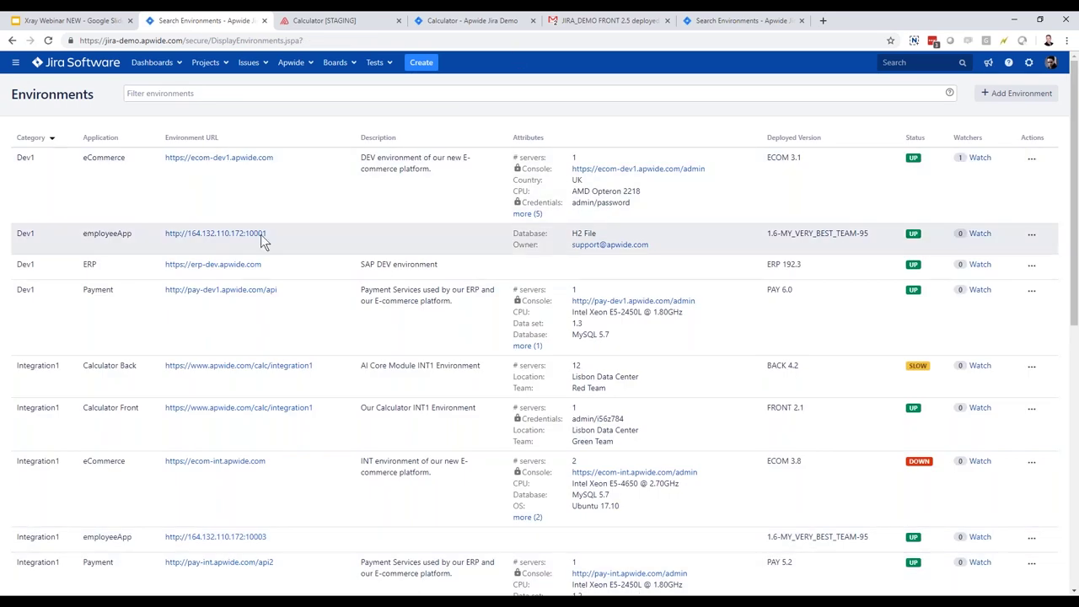
pyautogui.scroll(-15, 513, 354)
pyautogui.scroll(15, 253, 65)
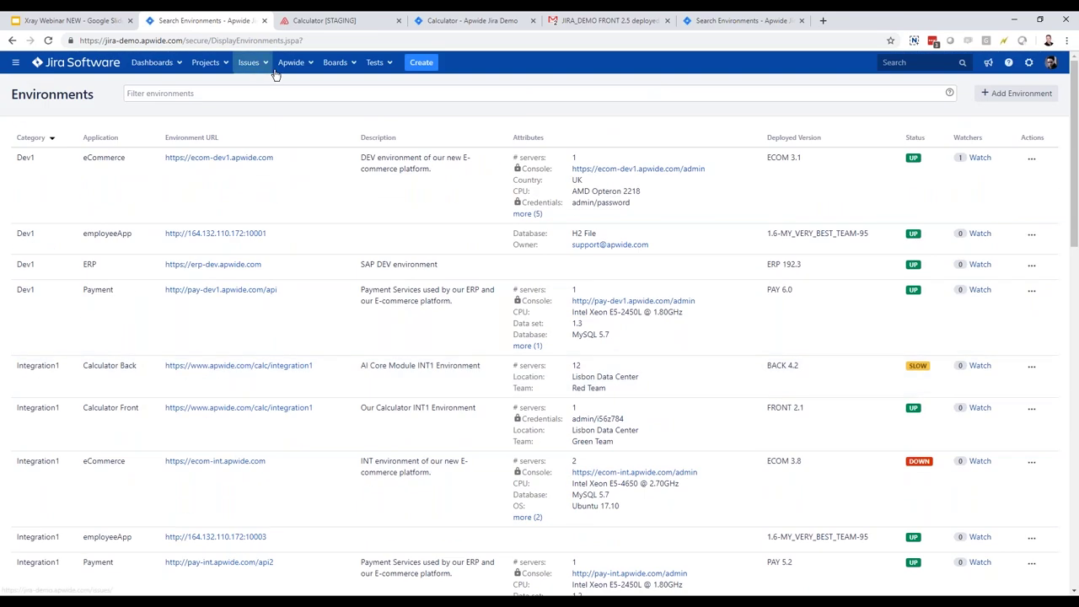
pyautogui.click(284, 87)
pyautogui.write('calc')
pyautogui.click(175, 140)
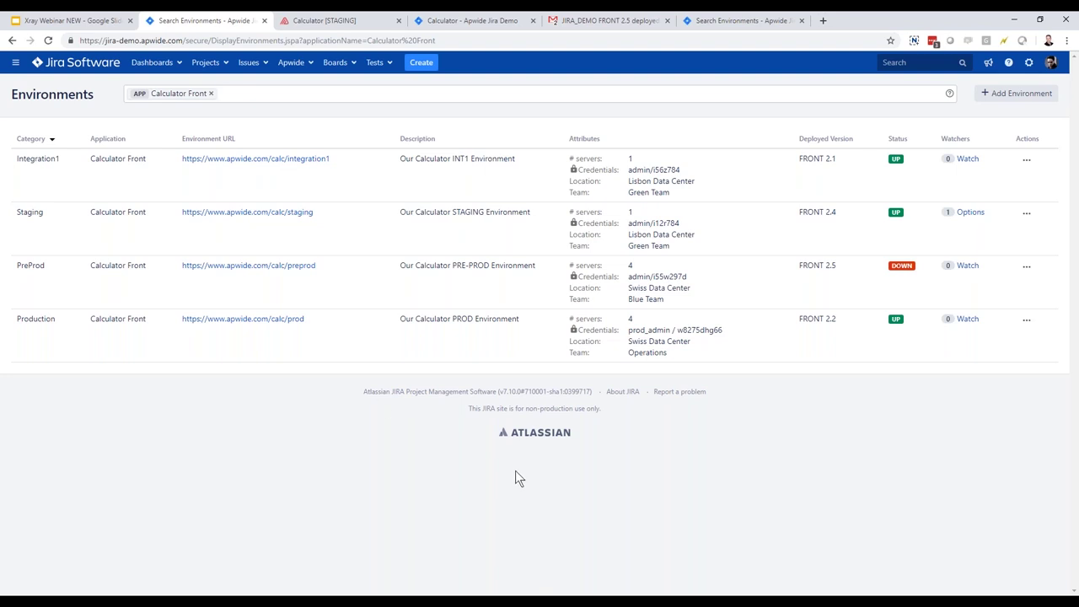
# Step: Create an Integration2 environment for the Calculator Front application with a permission scheme
pyautogui.click(1001, 96)
pyautogui.click(577, 164)
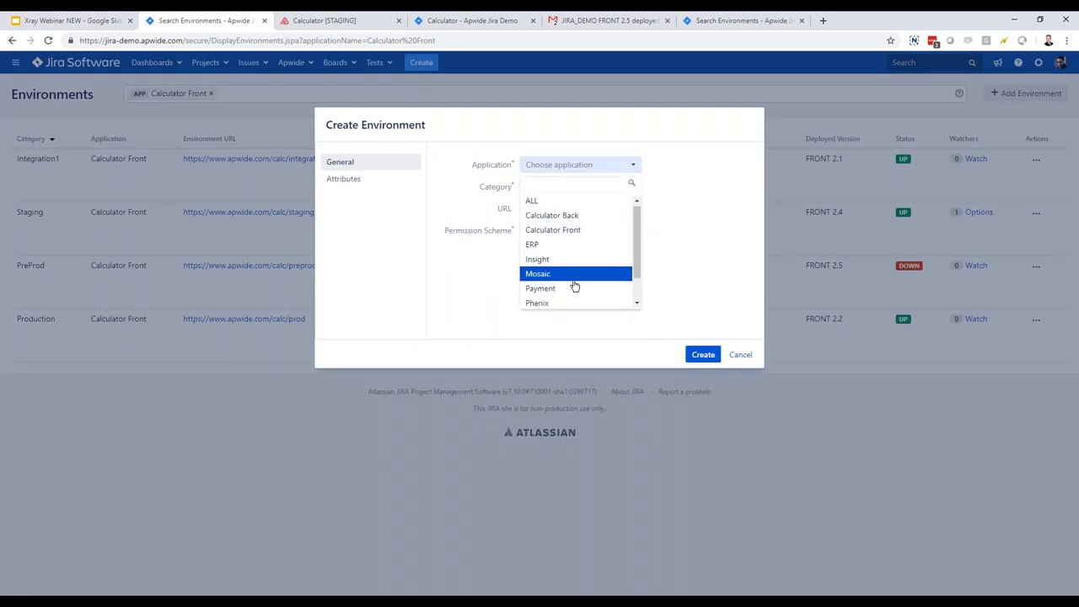
pyautogui.click(553, 230)
pyautogui.click(557, 186)
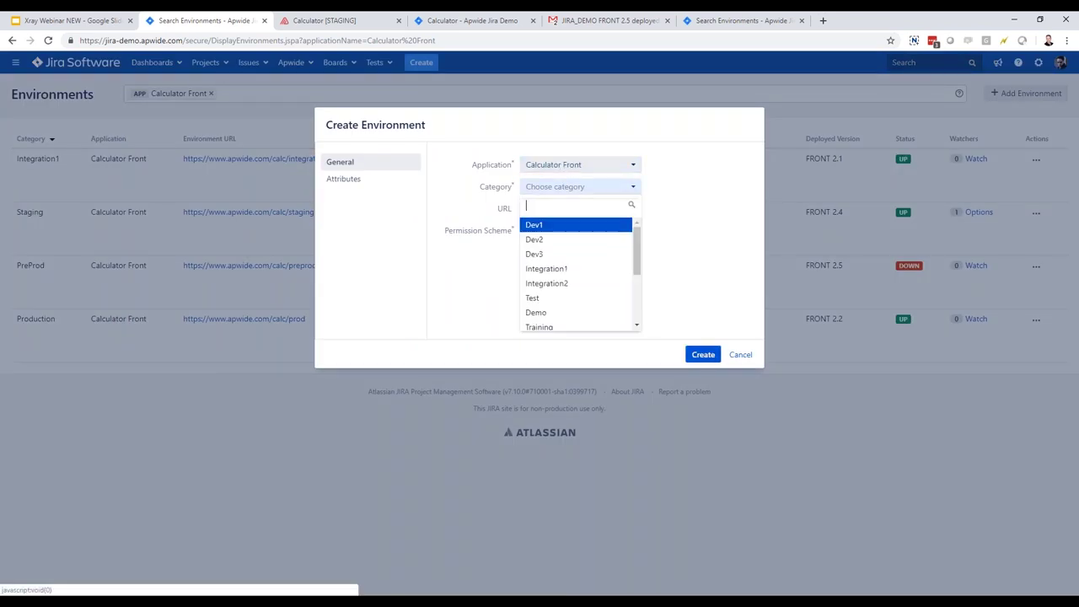
pyautogui.click(553, 287)
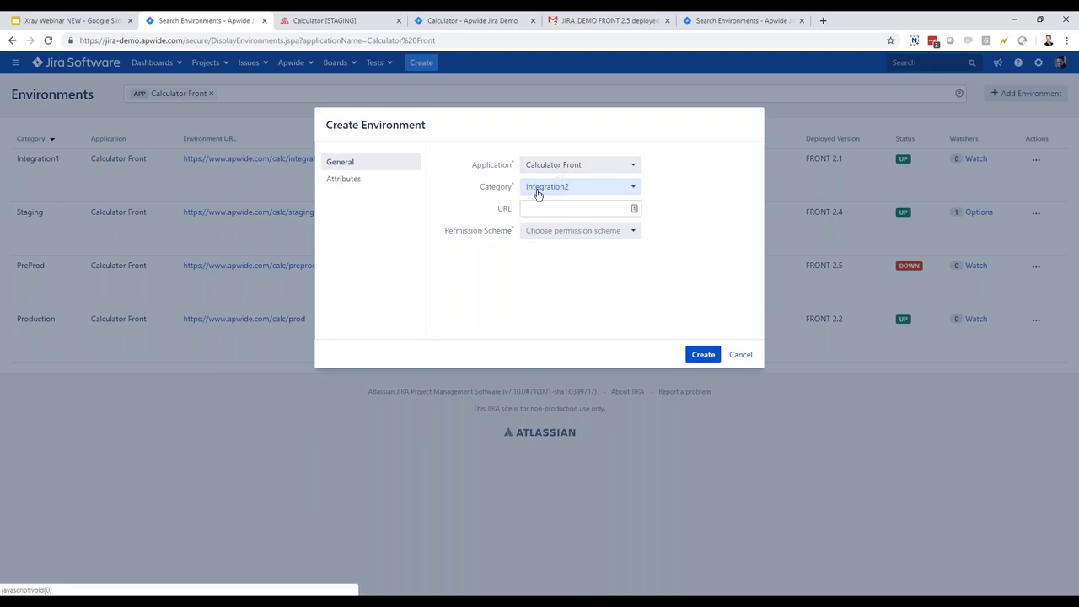
pyautogui.click(568, 234)
pyautogui.click(561, 270)
pyautogui.click(701, 355)
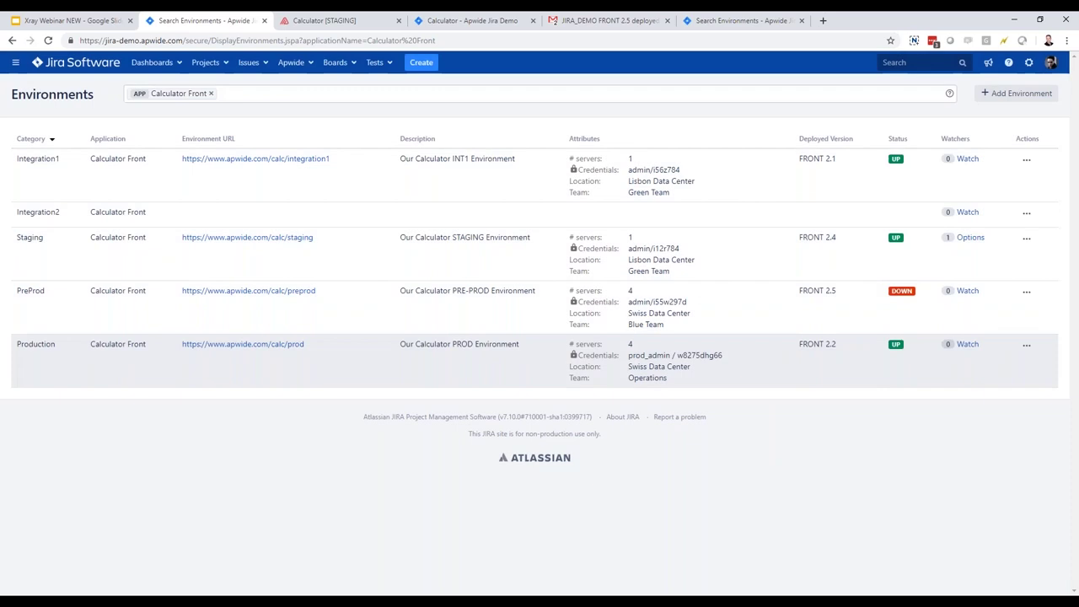
# Step: Deploy version FRONT 2.5 (CALC) to the Calculator Front Integration2 environment
pyautogui.click(1026, 214)
pyautogui.click(999, 232)
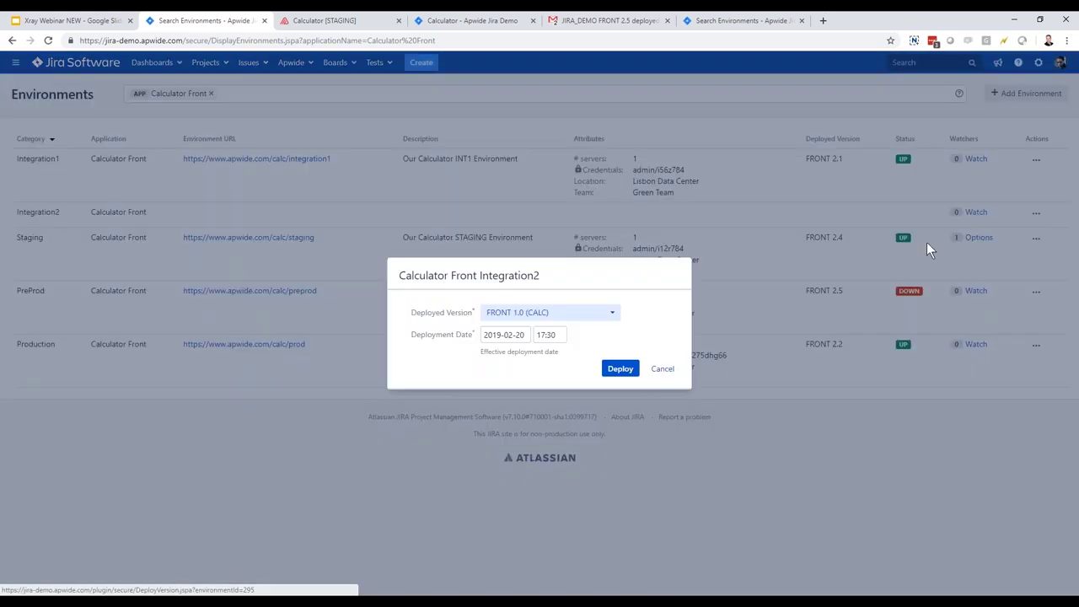
pyautogui.click(601, 313)
pyautogui.scroll(-1, 587, 365)
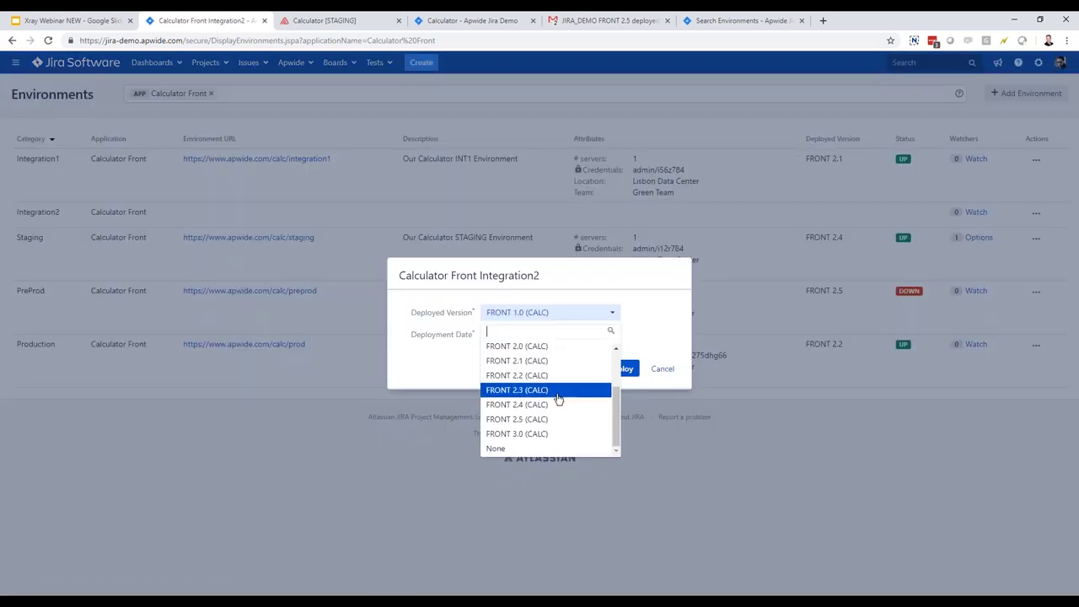
pyautogui.click(531, 426)
pyautogui.click(624, 368)
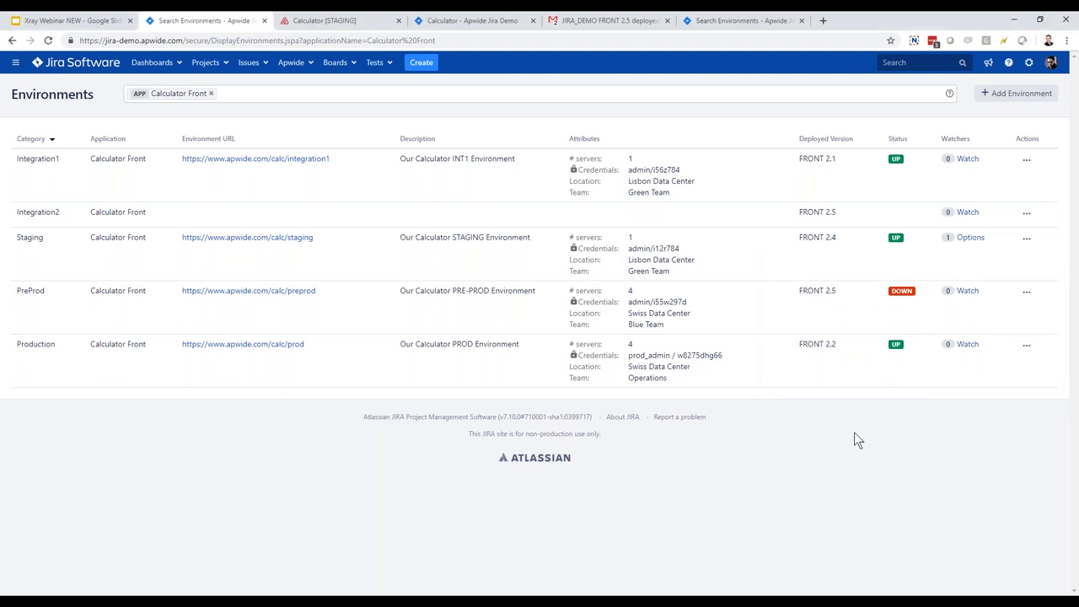
# Step: Refresh the environments list to review Integration2's deployment history, and view its calculator page from the environment URL before returning
pyautogui.press('F5')
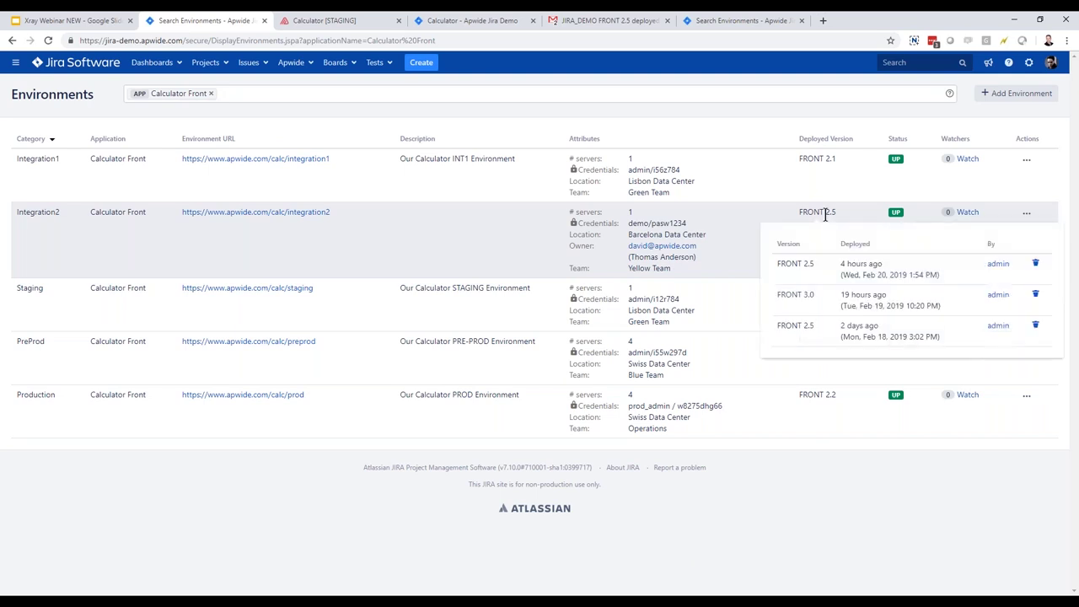
pyautogui.moveTo(891, 218)
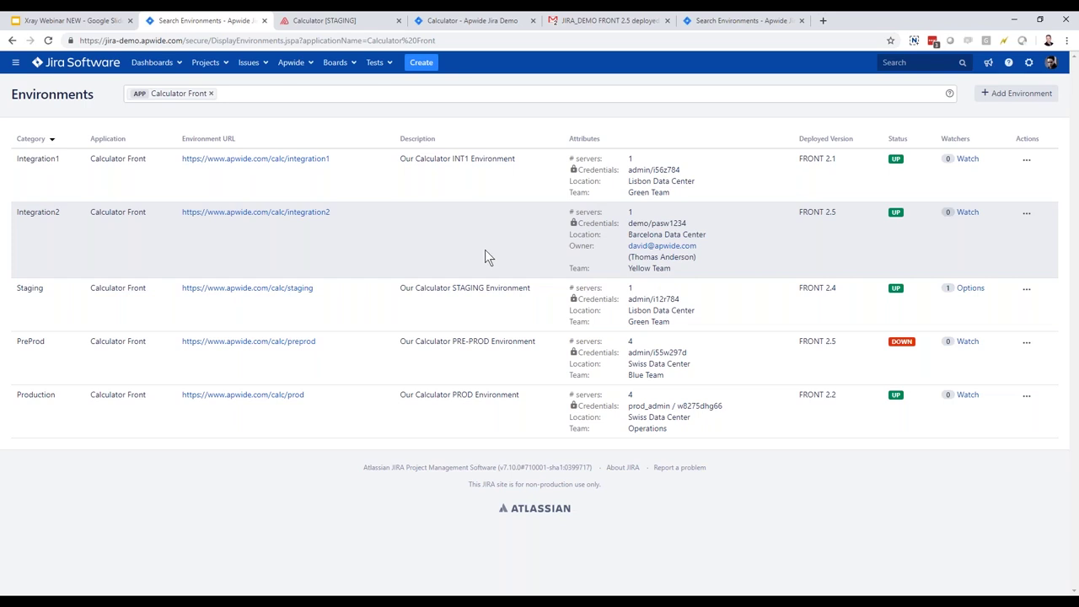
pyautogui.click(1026, 216)
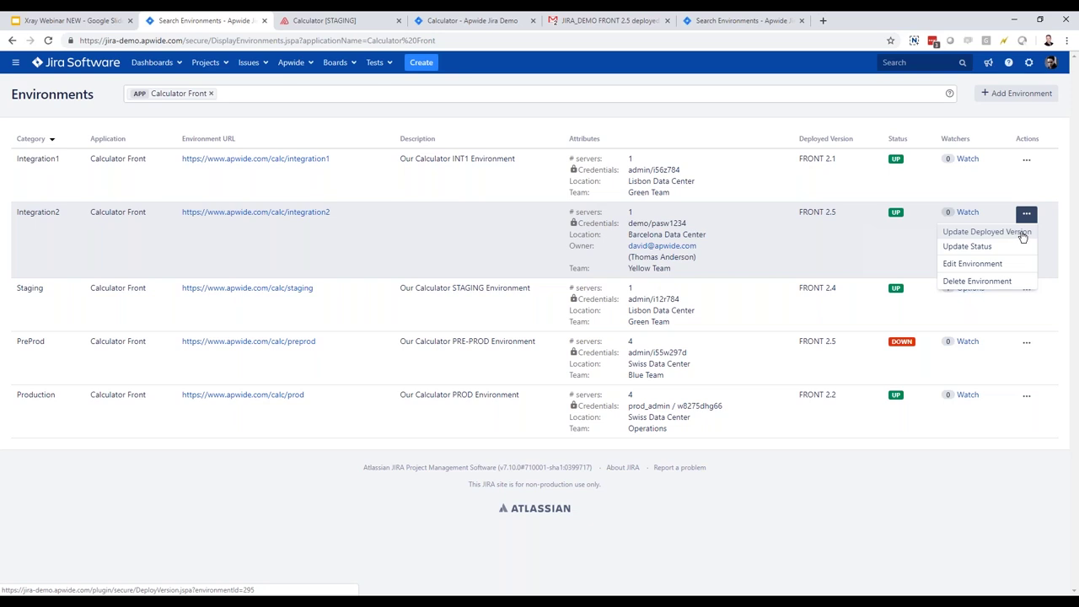
pyautogui.click(896, 378)
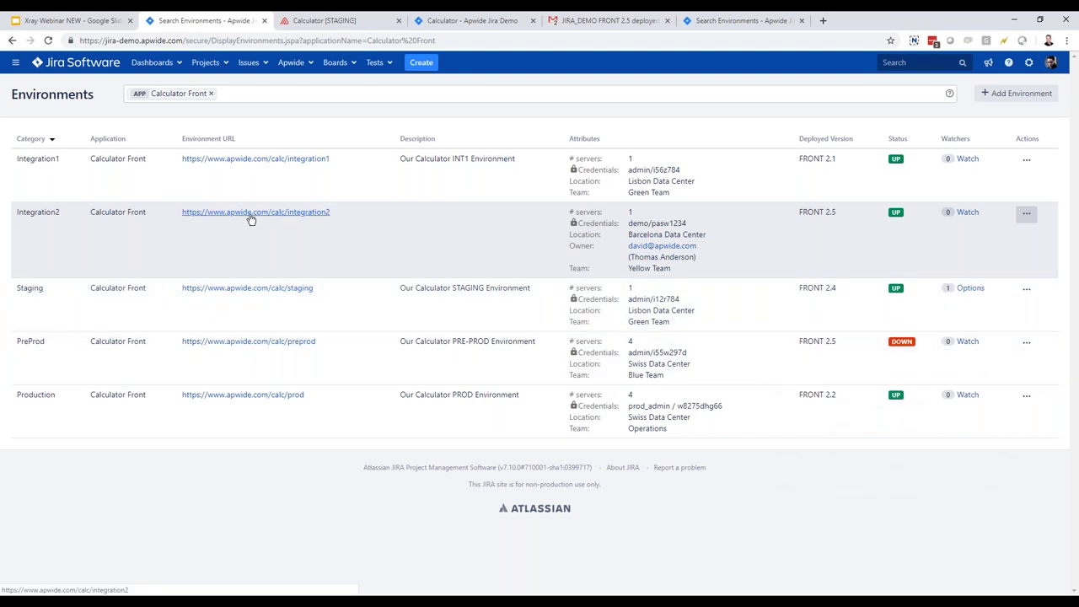
pyautogui.click(278, 215)
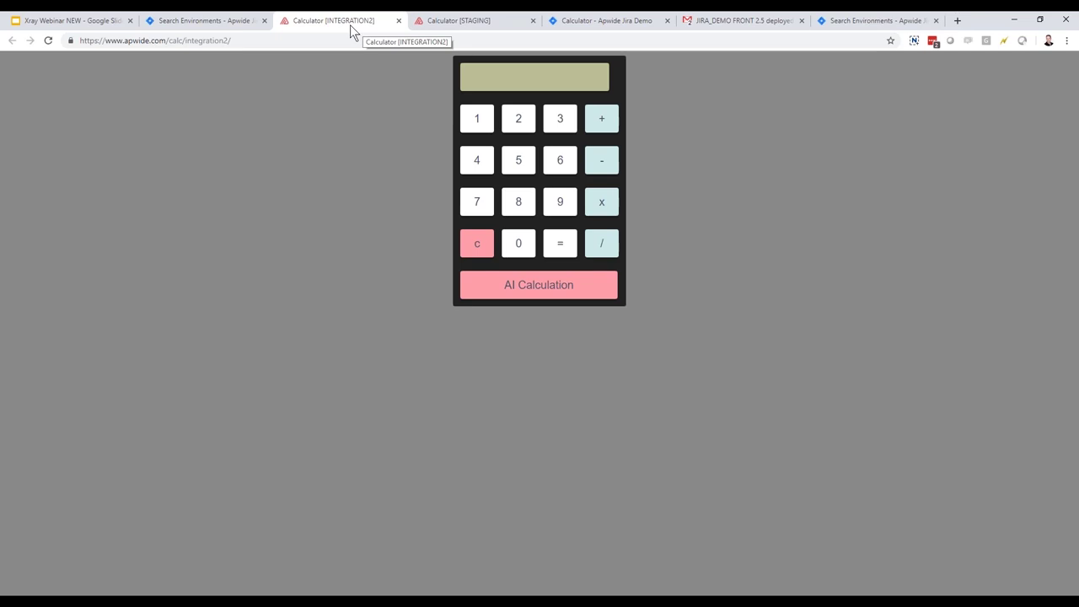
pyautogui.click(200, 22)
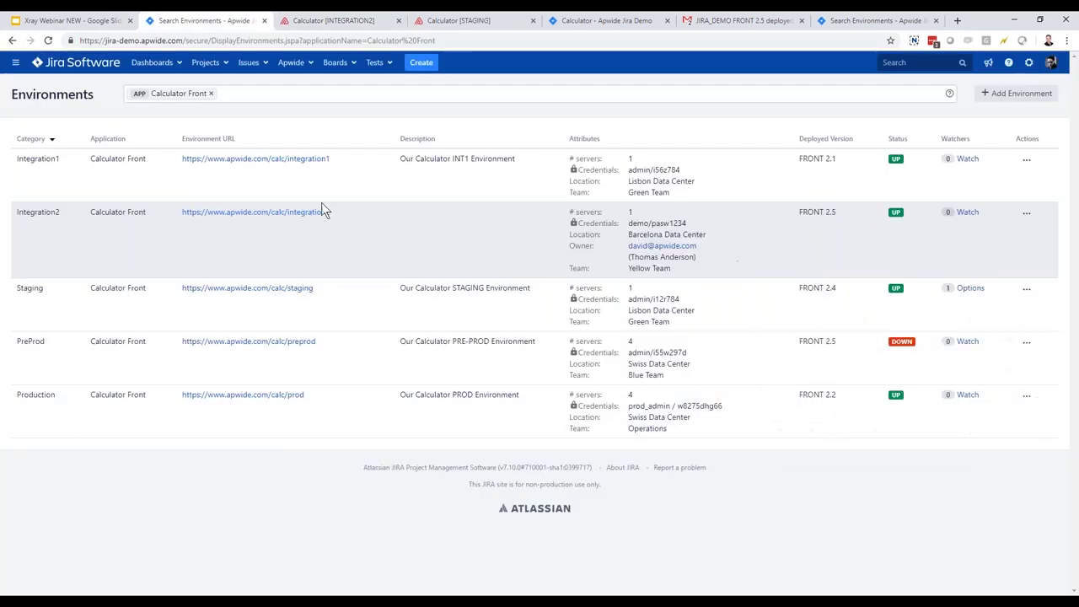
# Step: Go to the CALC Testing dashboard and open bug CALC-35 from the deployed fixed bugs
pyautogui.click(152, 62)
pyautogui.click(173, 82)
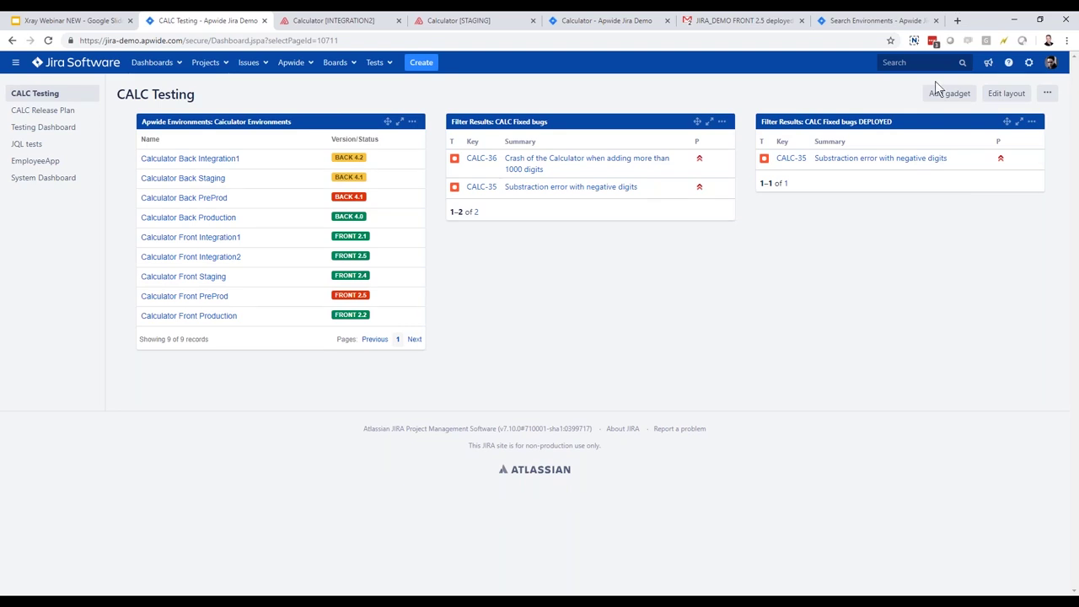
pyautogui.click(898, 160)
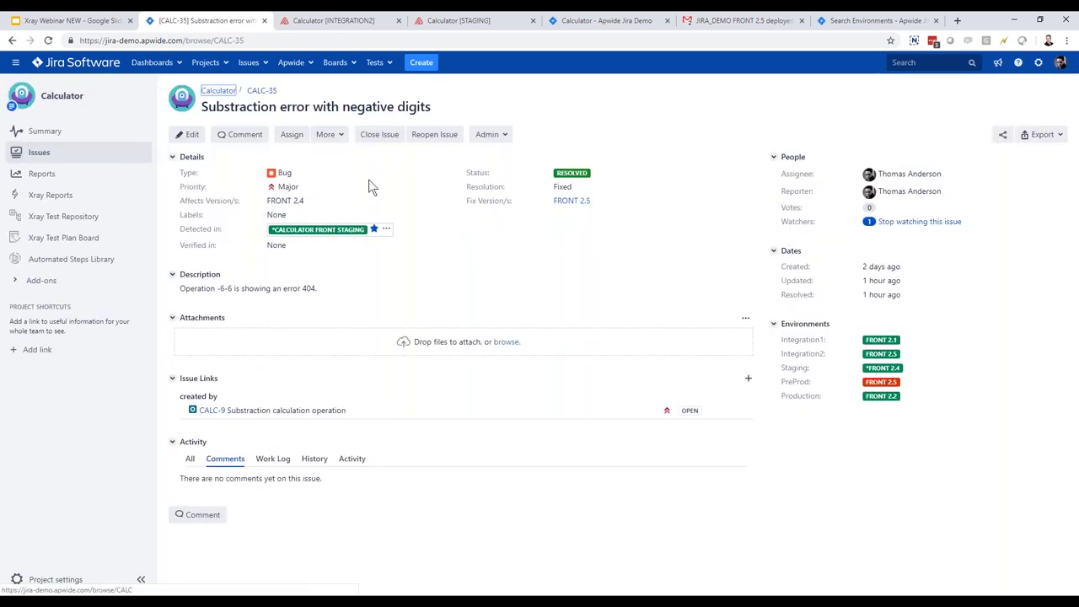
# Step: Inspect the Integration2 environment's details from CALC-35, visit its calculator URL, and return to the bug
pyautogui.moveTo(369, 234)
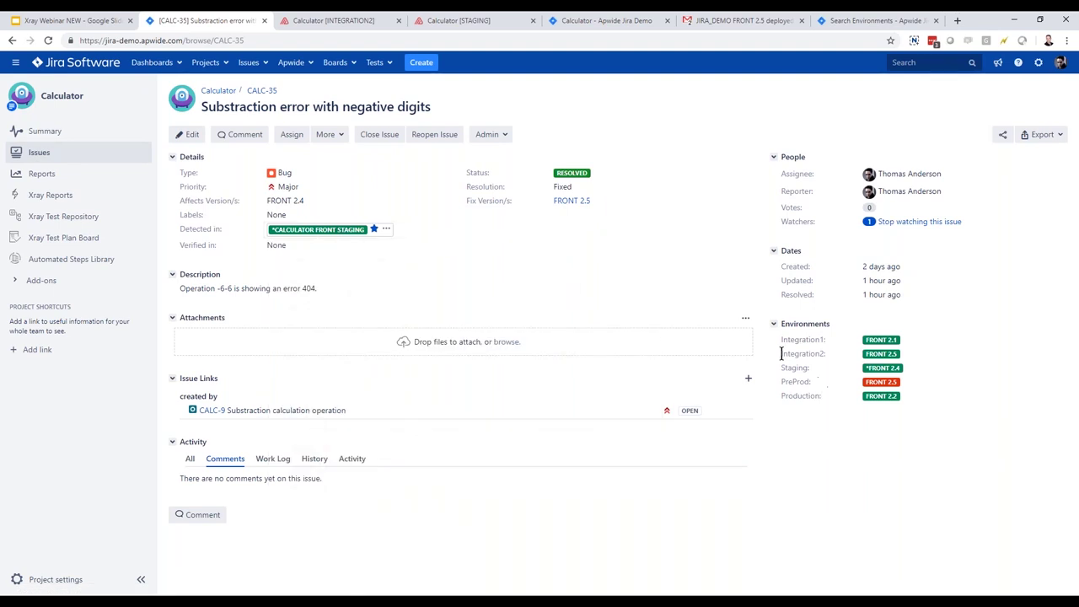
pyautogui.moveTo(782, 353); pyautogui.dragTo(827, 355)
pyautogui.moveTo(874, 357)
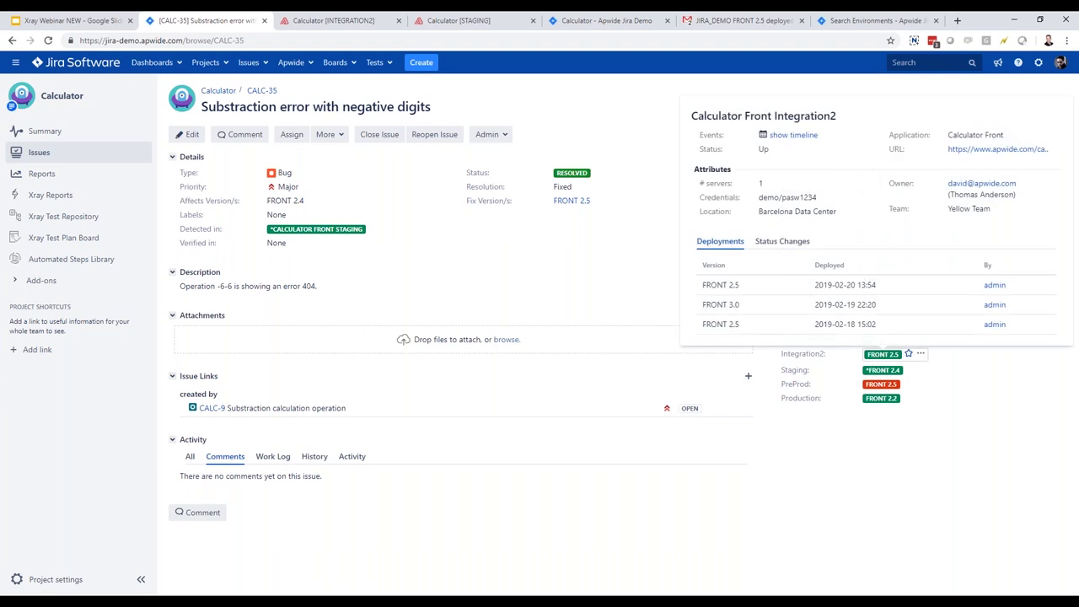
pyautogui.click(970, 157)
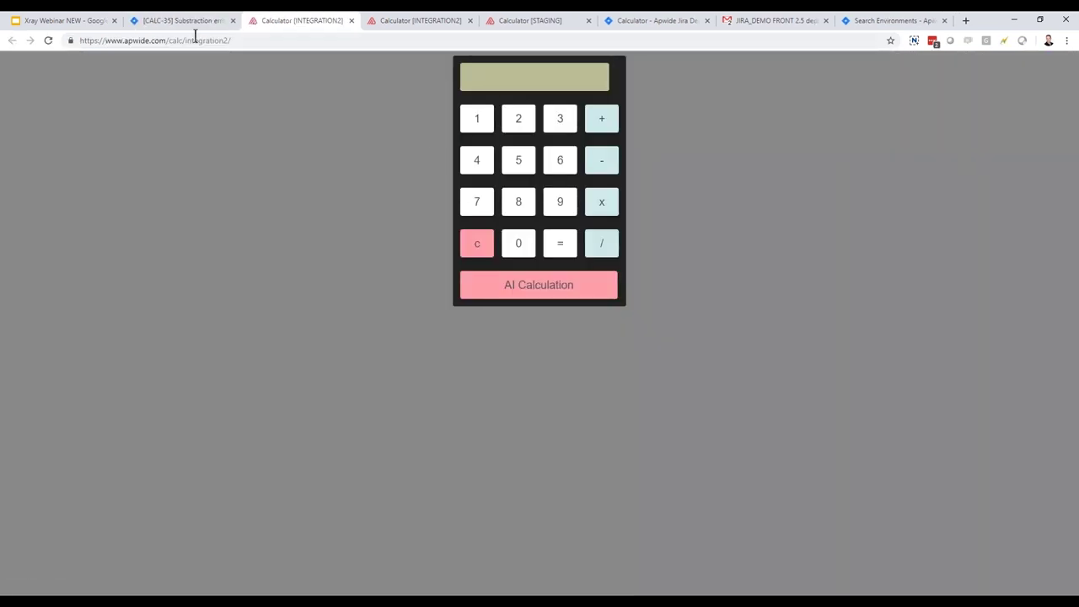
pyautogui.click(187, 25)
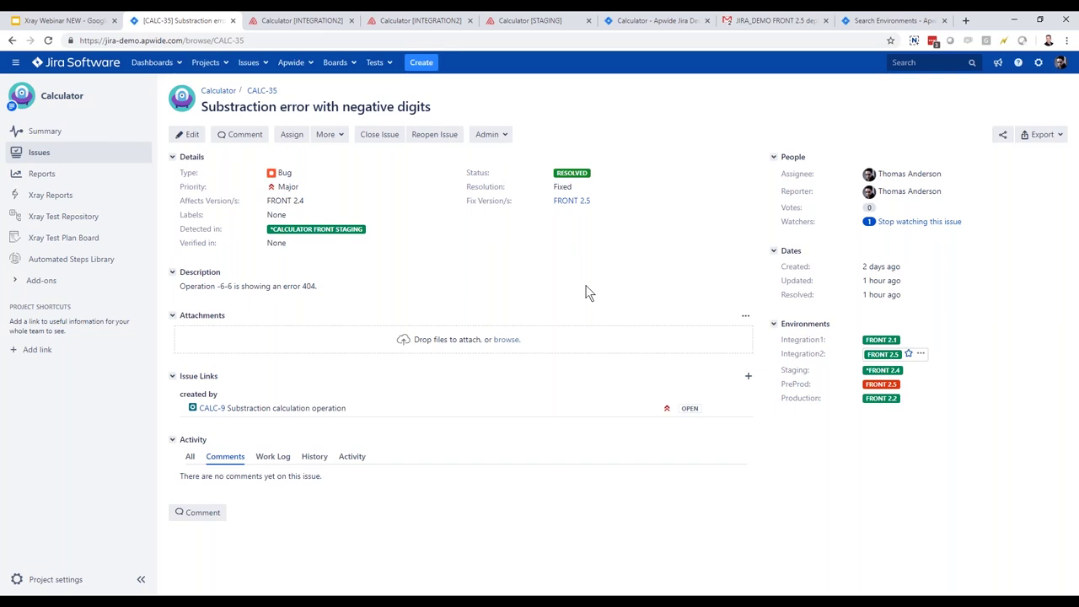
# Step: Close issue CALC-35 with Calculator Front Integration2 as the environment it was verified in
pyautogui.click(380, 135)
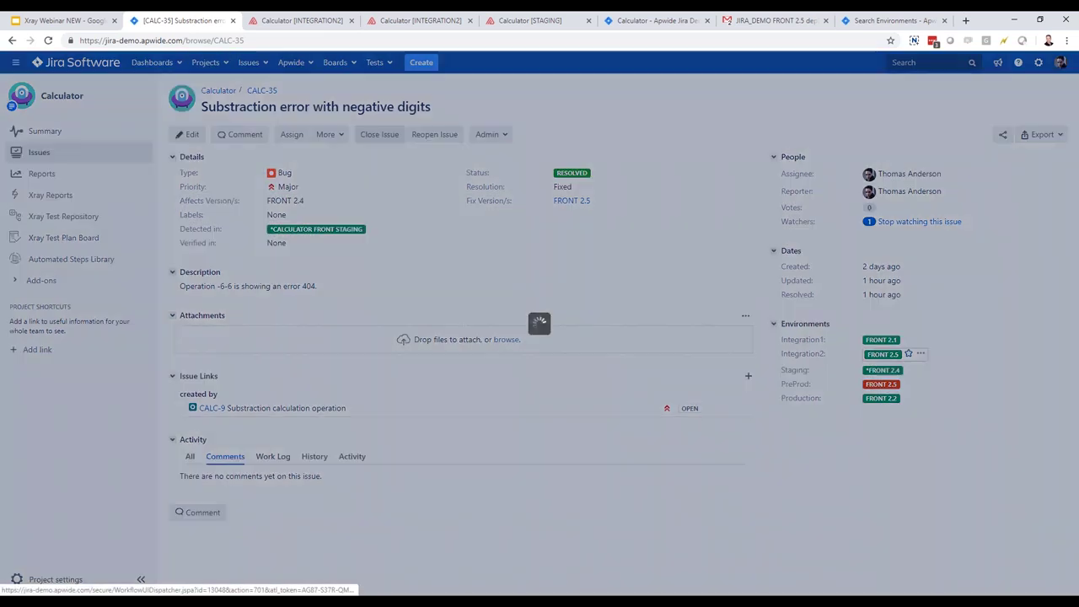
pyautogui.click(456, 264)
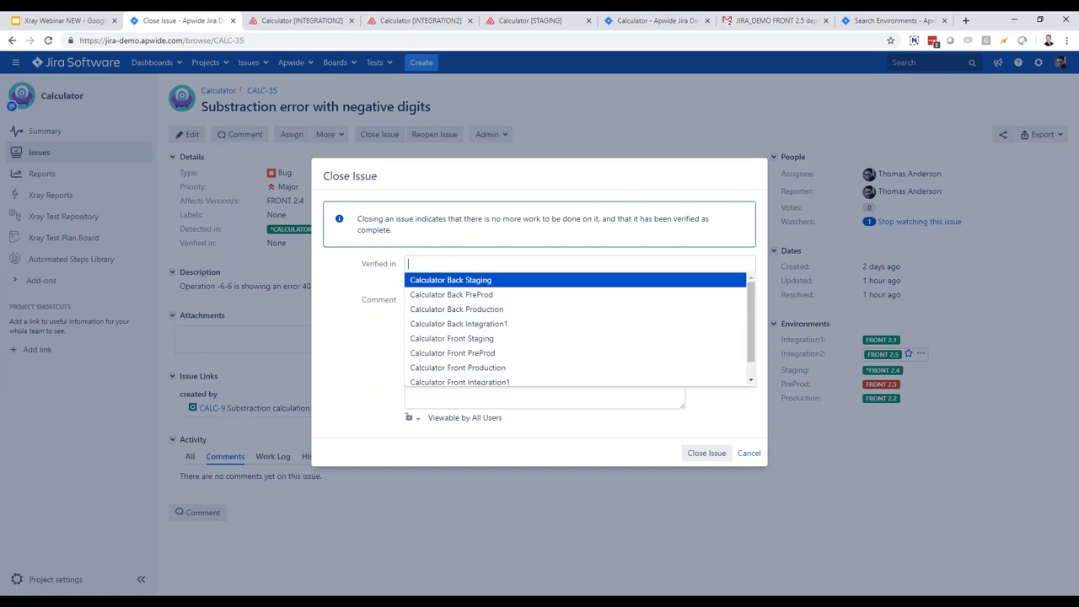
pyautogui.scroll(-1, 480, 337)
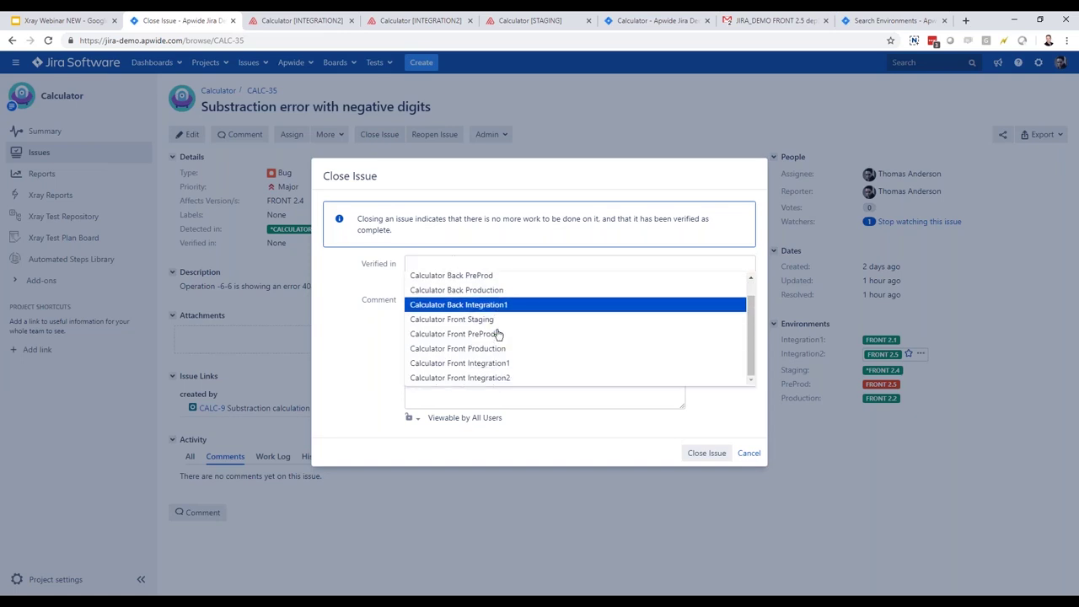
pyautogui.click(500, 379)
pyautogui.click(705, 452)
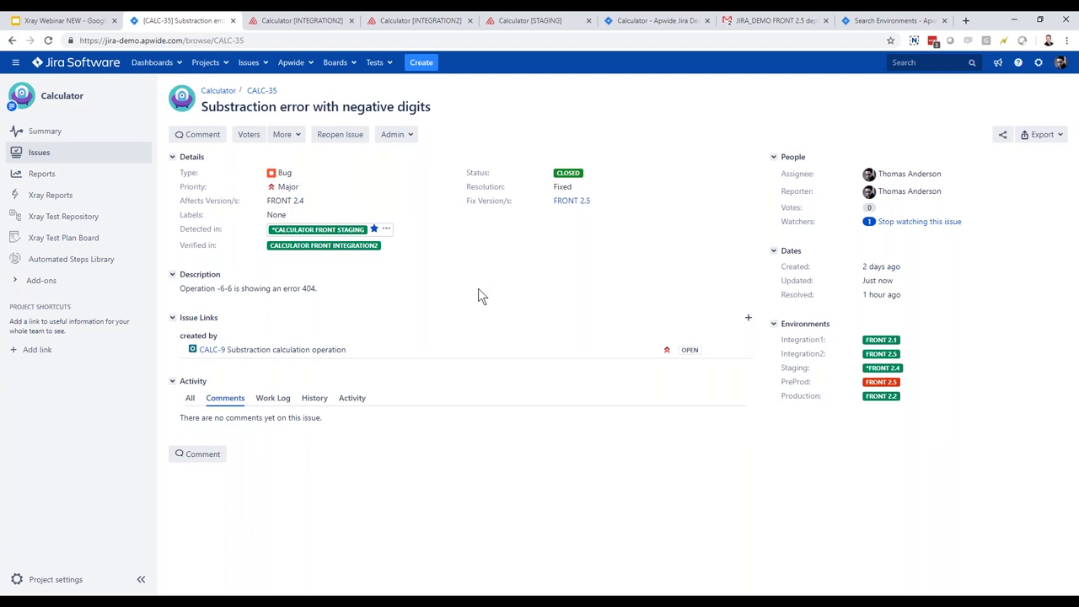
# Step: Switch to the Xray Webinar presentation in Google Slides and show the "Fight for Environments" slide
pyautogui.click(78, 20)
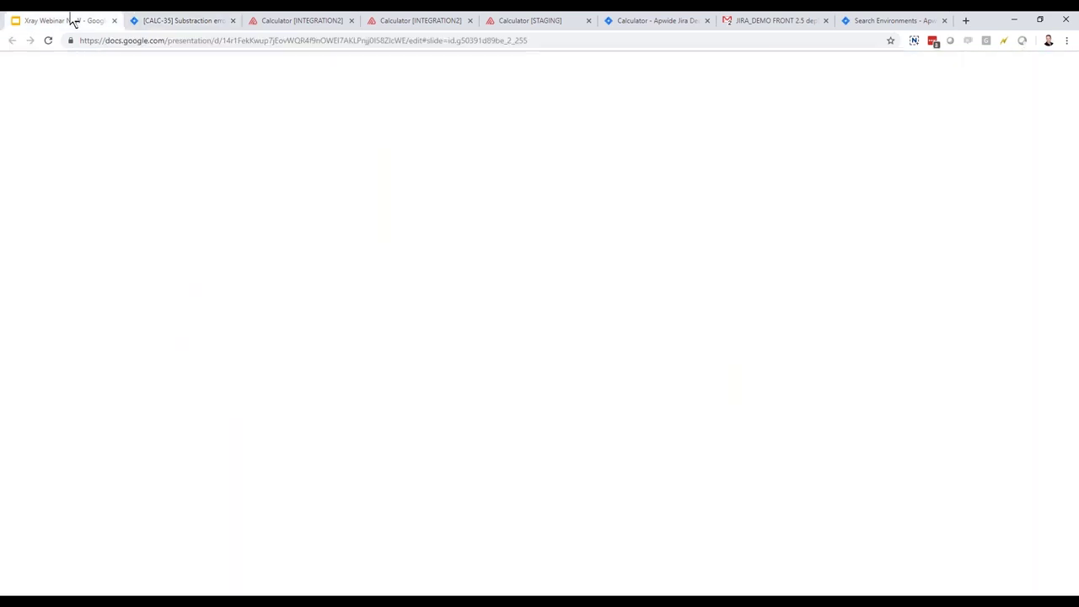
pyautogui.click(869, 332)
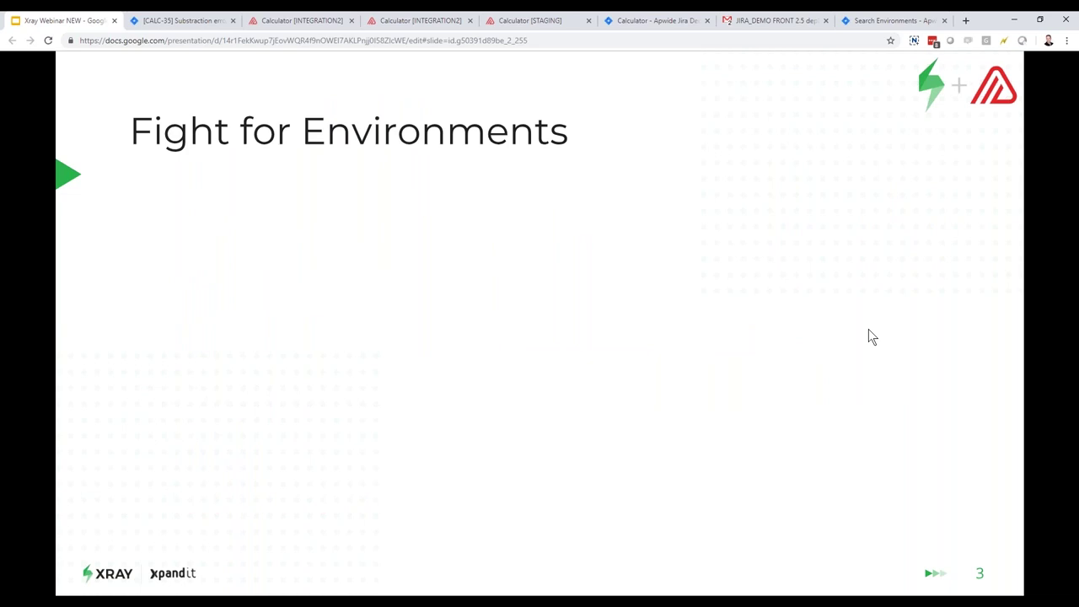